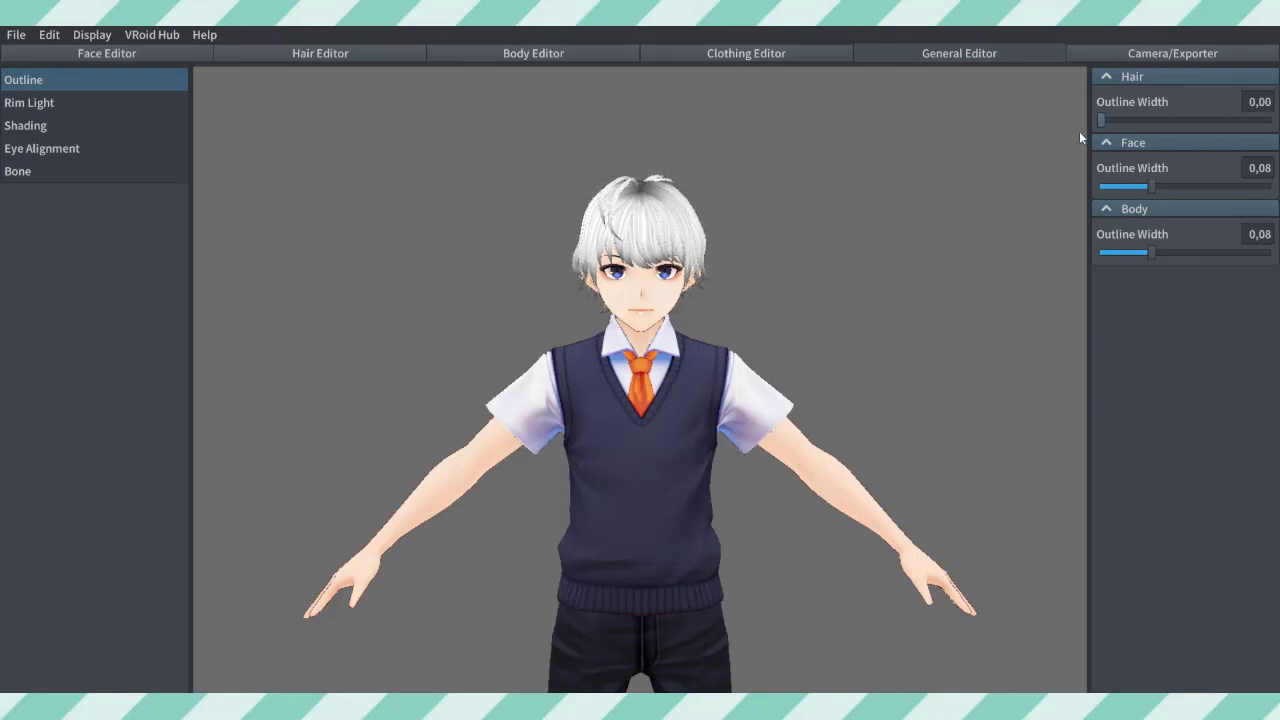
Step: Duplicate the Base Hair material in the hair editor and set the copy's base color to yellow #DBDB56
left_click(399, 54)
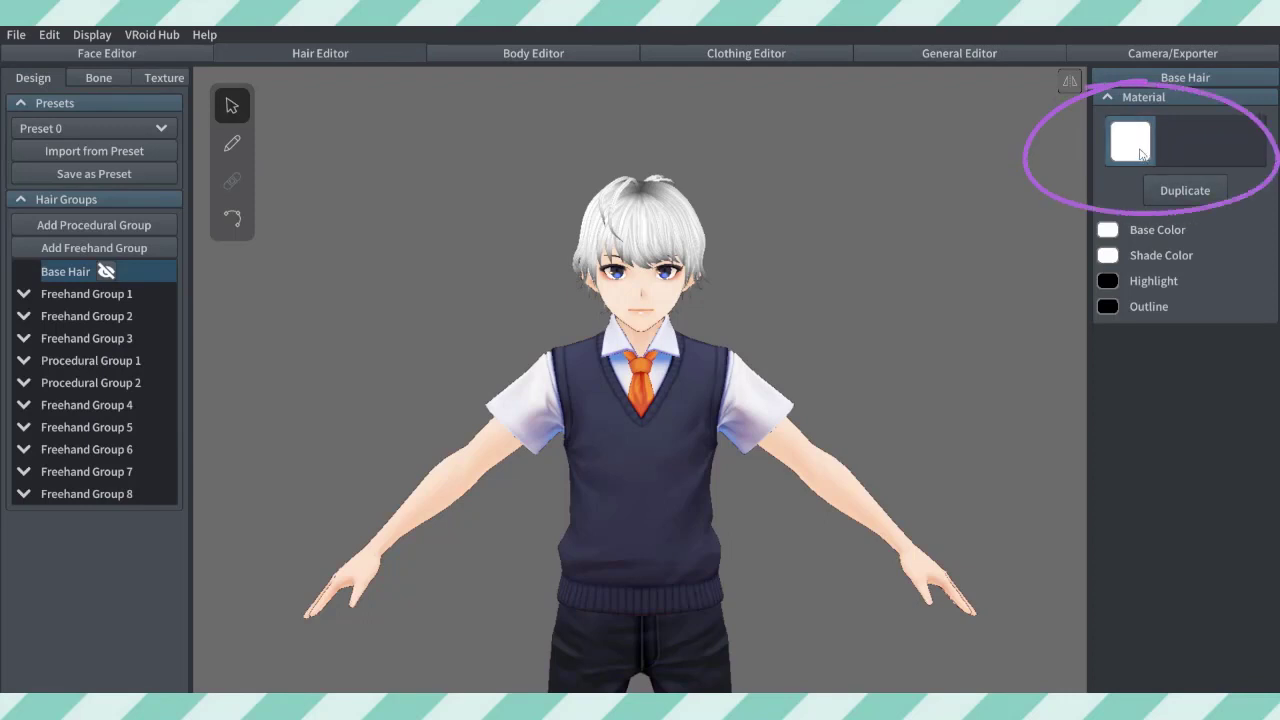
left_click(1185, 198)
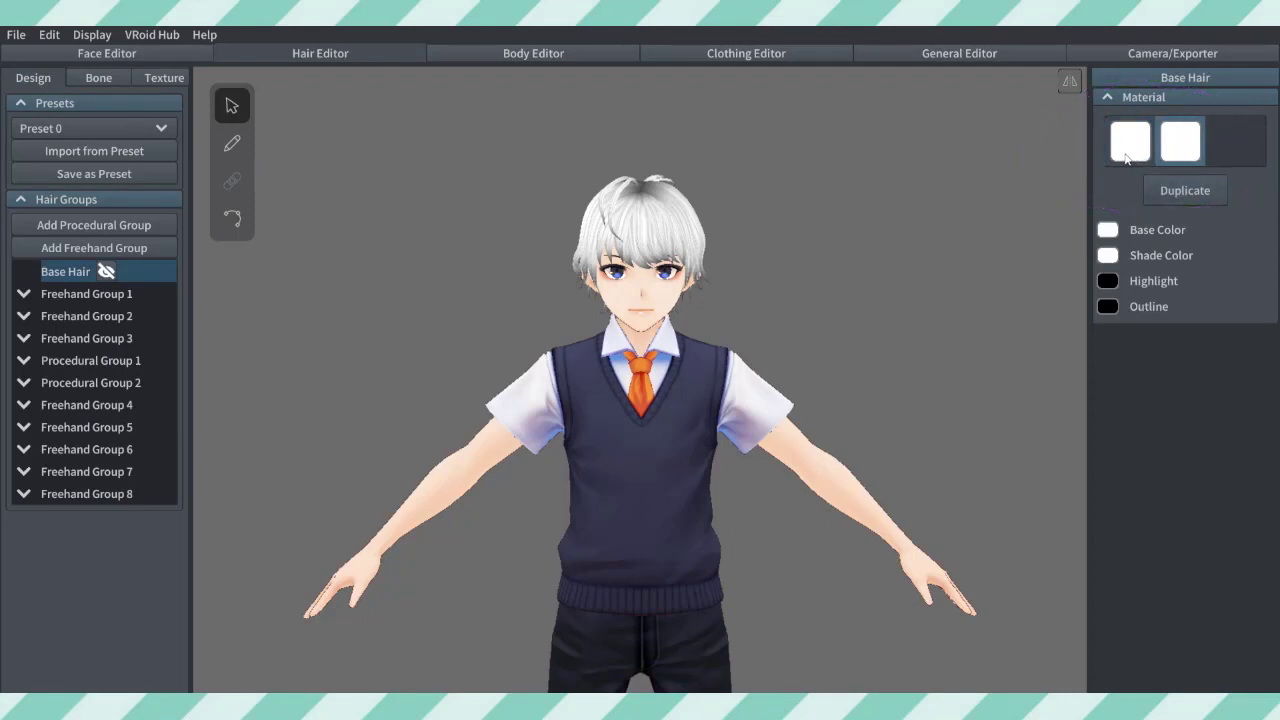
left_click(1188, 150)
left_click(1108, 232)
left_click(1002, 274)
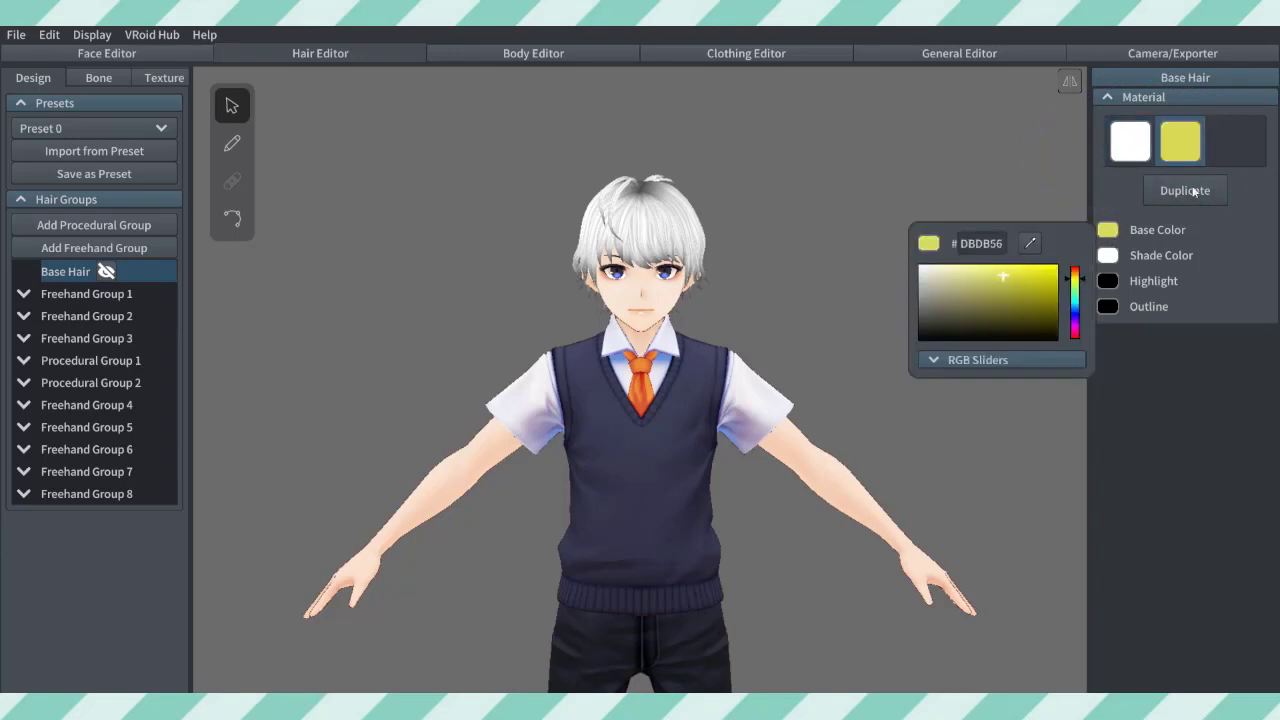
left_click(1246, 240)
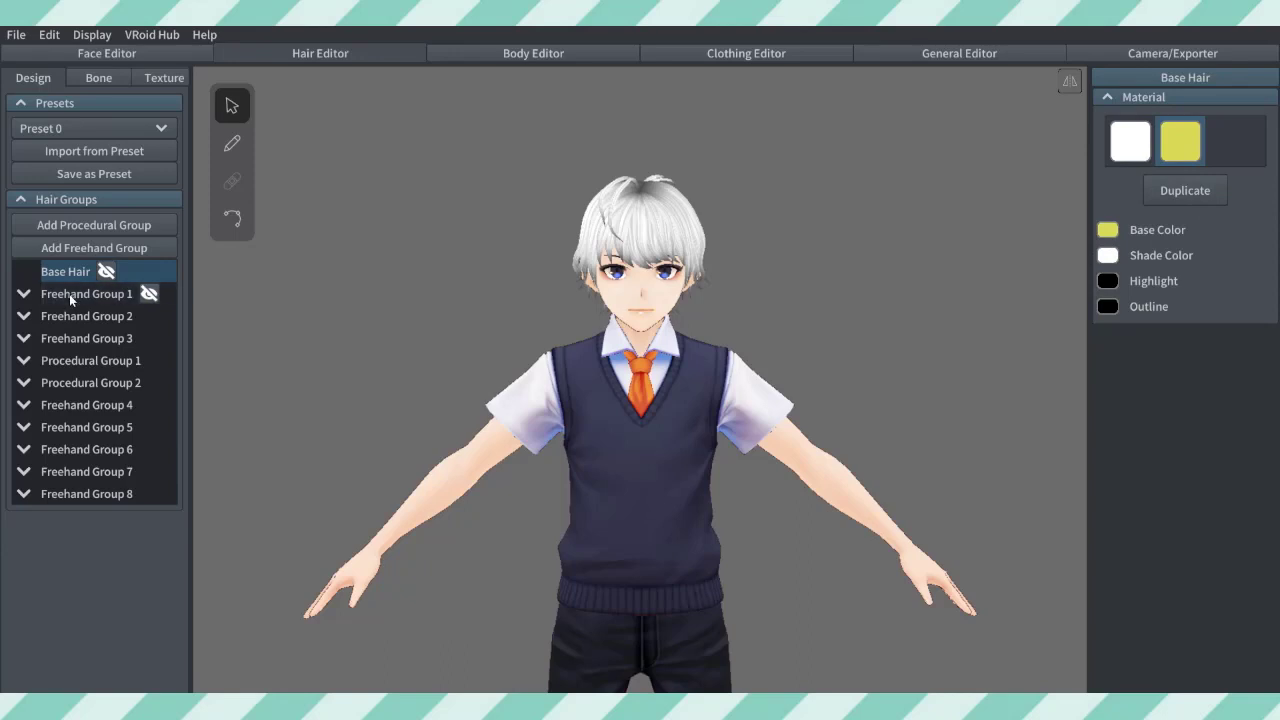
Step: Try the yellow material on Freehand Group 1 and reassign the white material to it
left_click(69, 294)
left_click(1185, 138)
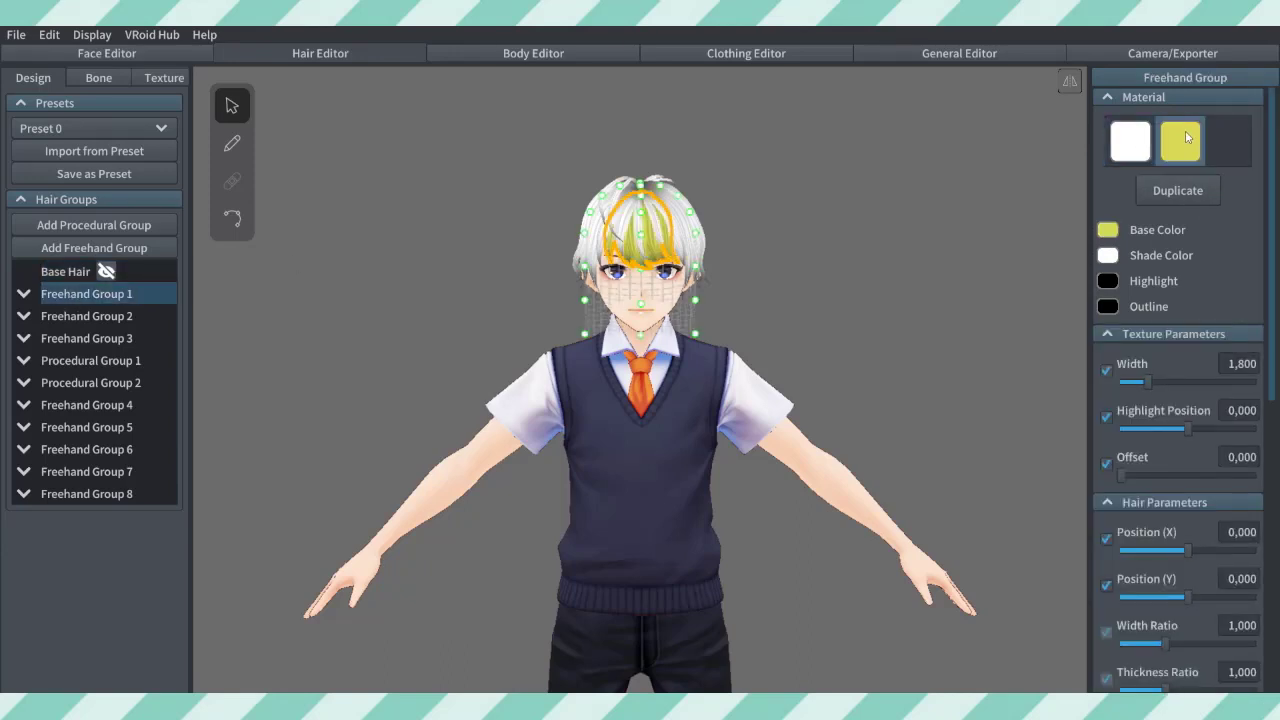
left_click(1127, 140)
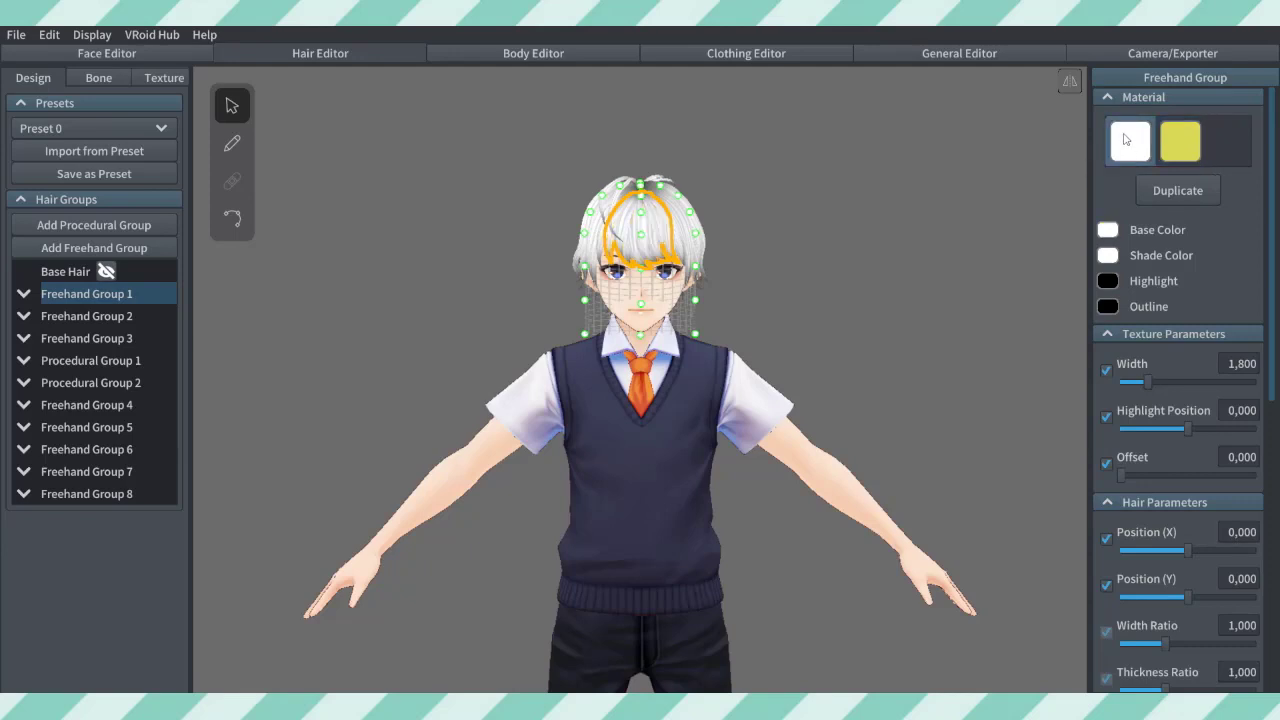
Step: Open the hair texture layers with both hair materials expanded and select the white material's Default Image
left_click(163, 78)
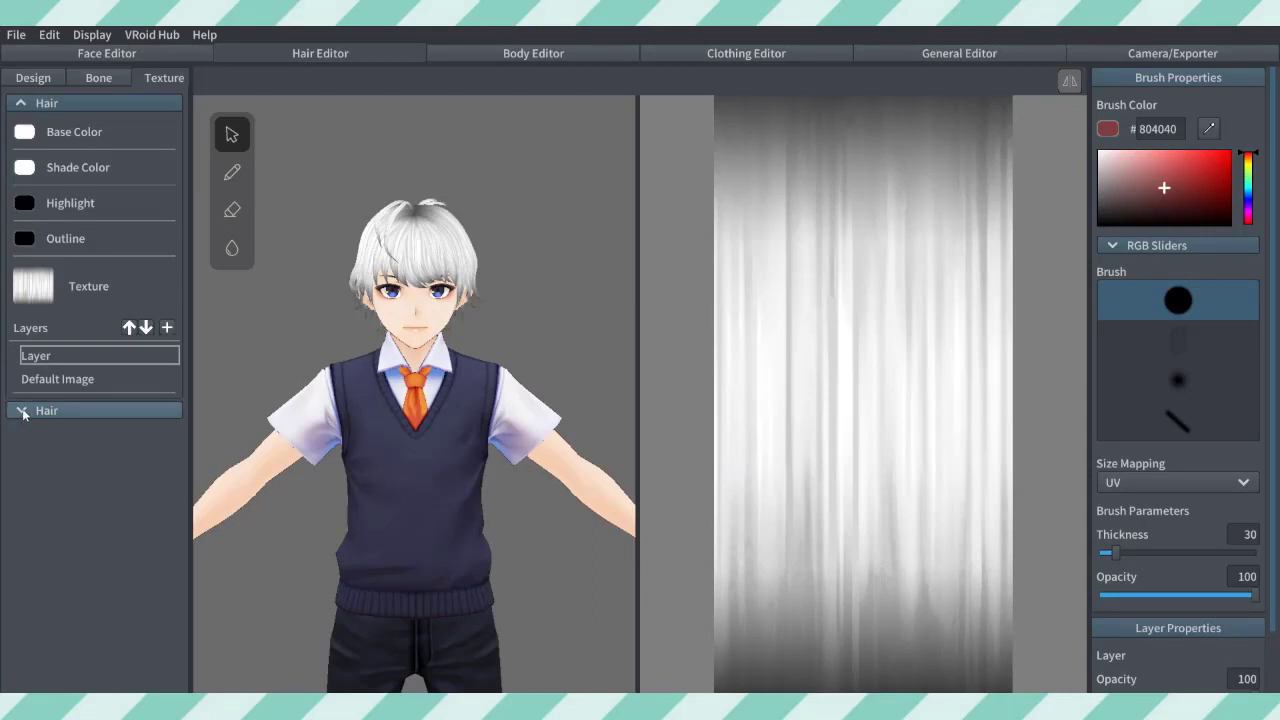
left_click(22, 411)
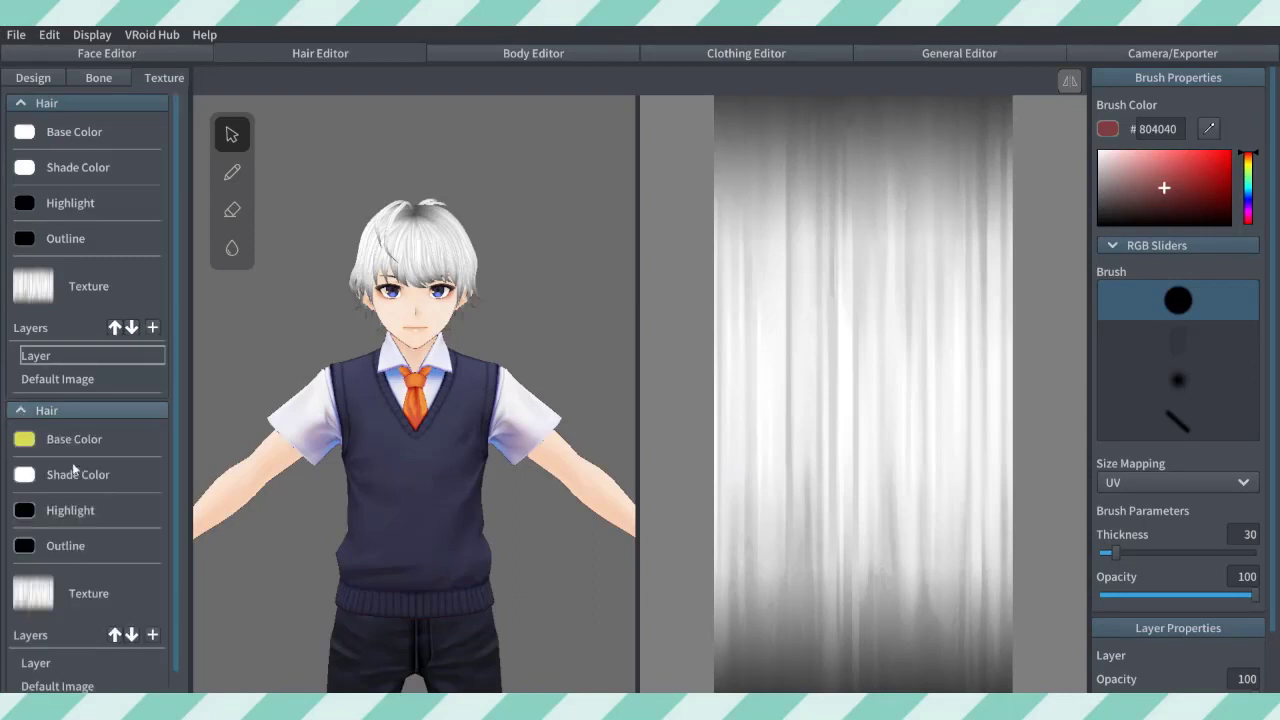
left_click(100, 378)
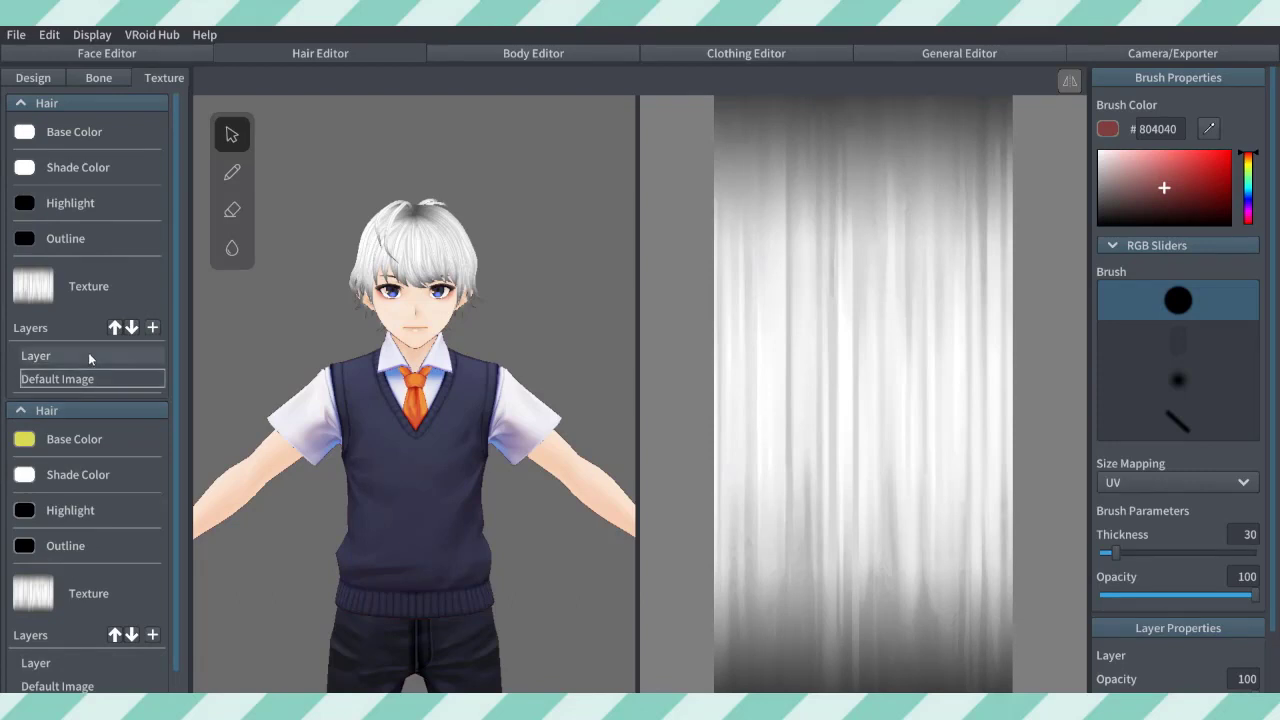
Step: Try a zigzag brush stroke in #804040 on the white material's empty texture layer and undo it
left_click(88, 353)
left_click(232, 173)
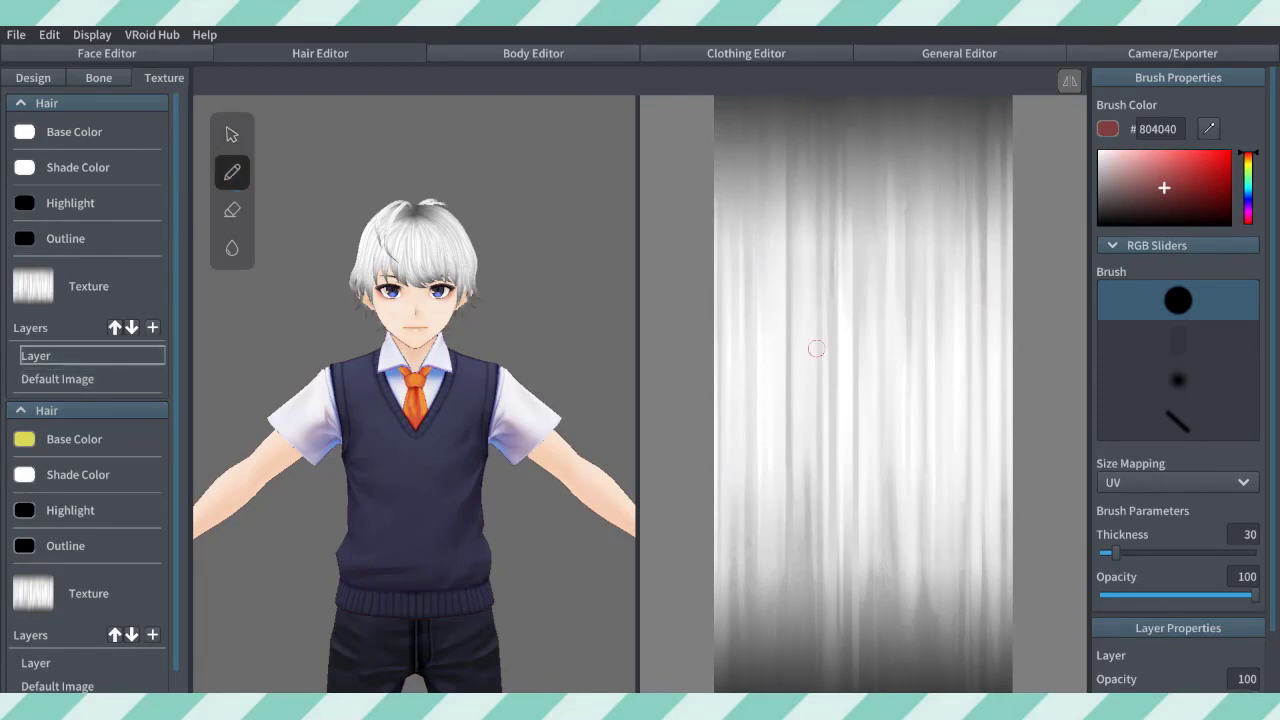
mouse_move(814, 352)
left_mouse_down()
mouse_move(820, 244)
mouse_move(856, 250)
mouse_move(895, 293)
mouse_move(916, 276)
mouse_move(967, 304)
left_mouse_up()
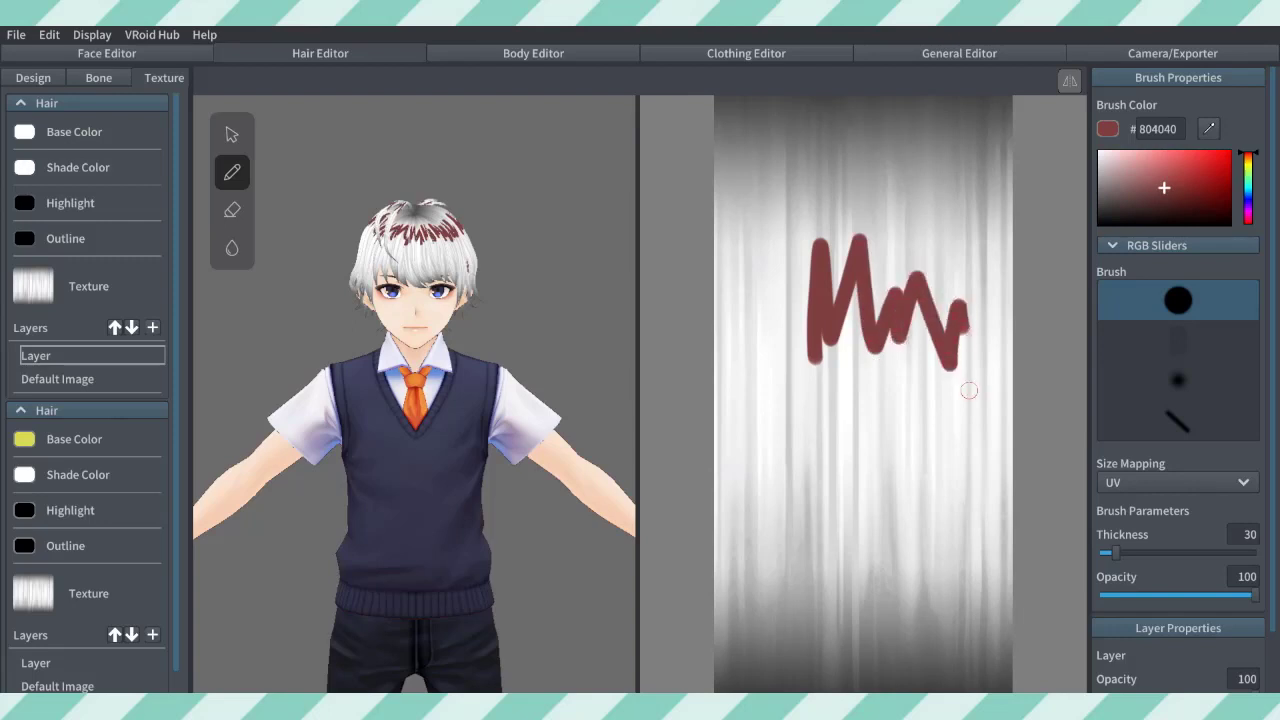
key("ctrl+z")
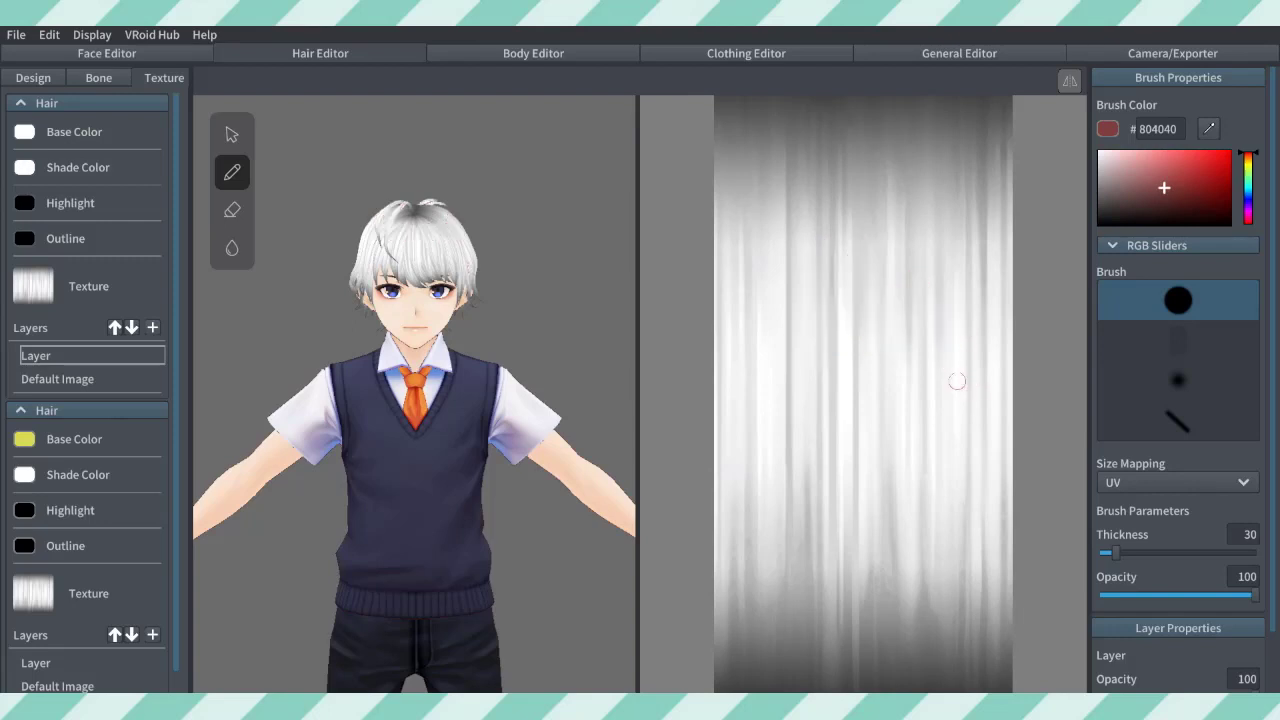
Step: Export the white hair material's Default Image texture as basehair.png
left_click(57, 381)
right_click(57, 381)
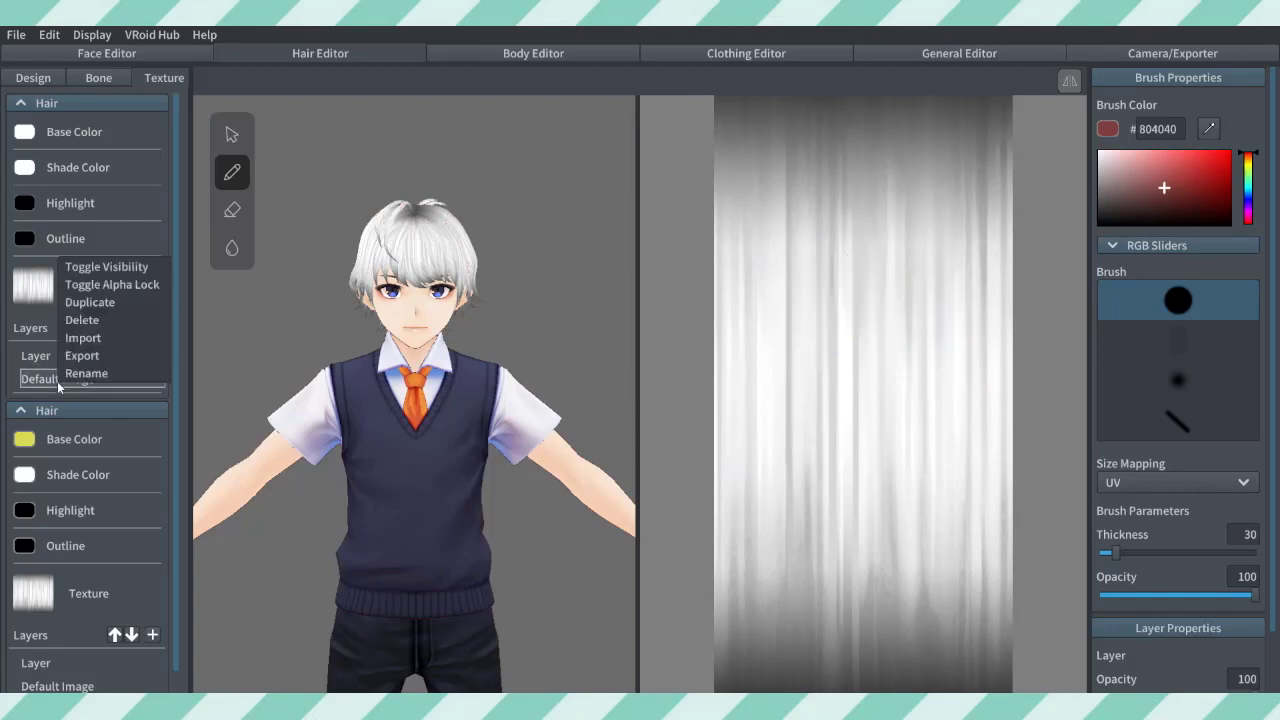
left_click(82, 355)
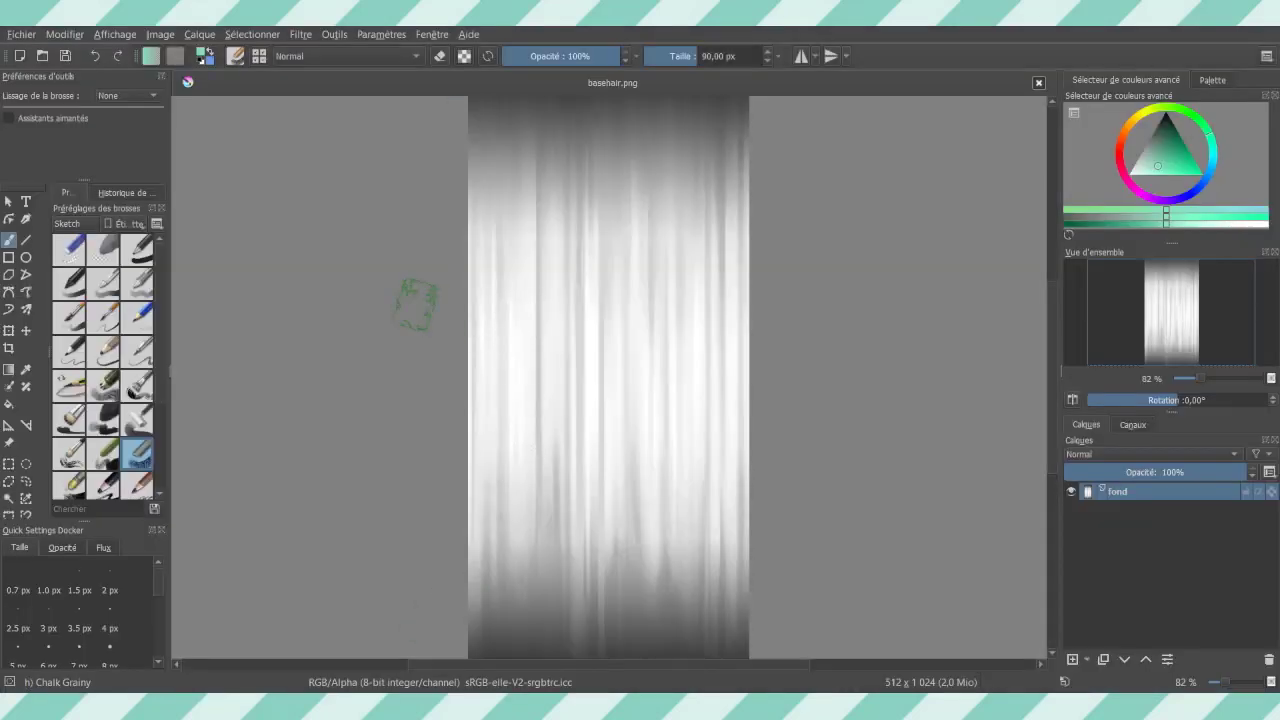
Step: In Krita, choose the Basic-1 brush and add a new paint layer above the fond layer of basehair.png
left_click(78, 254)
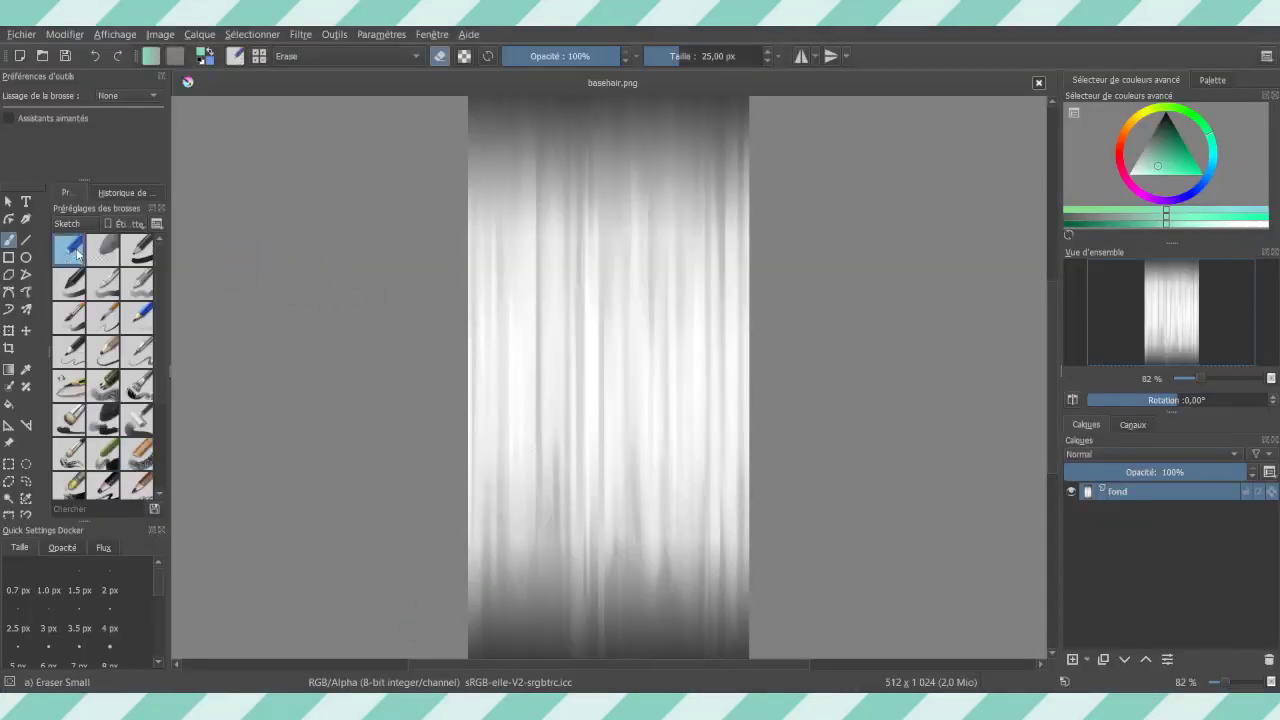
left_click(137, 251)
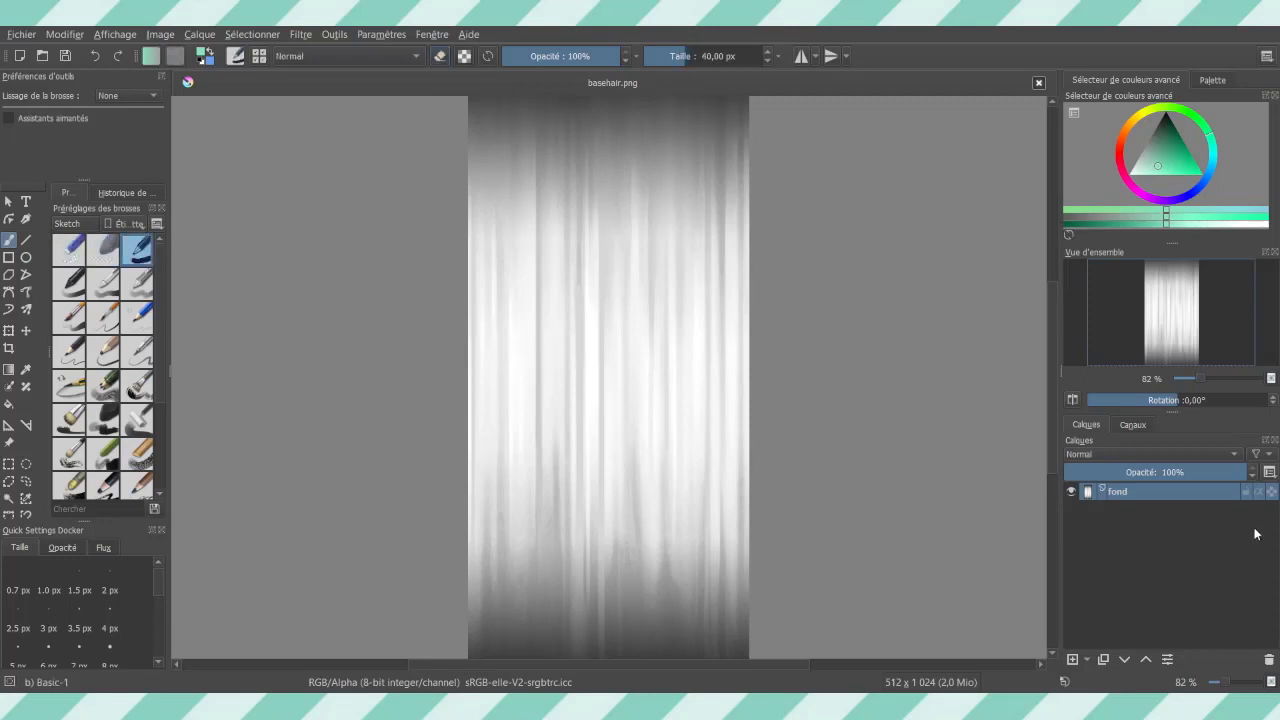
left_click(1073, 660)
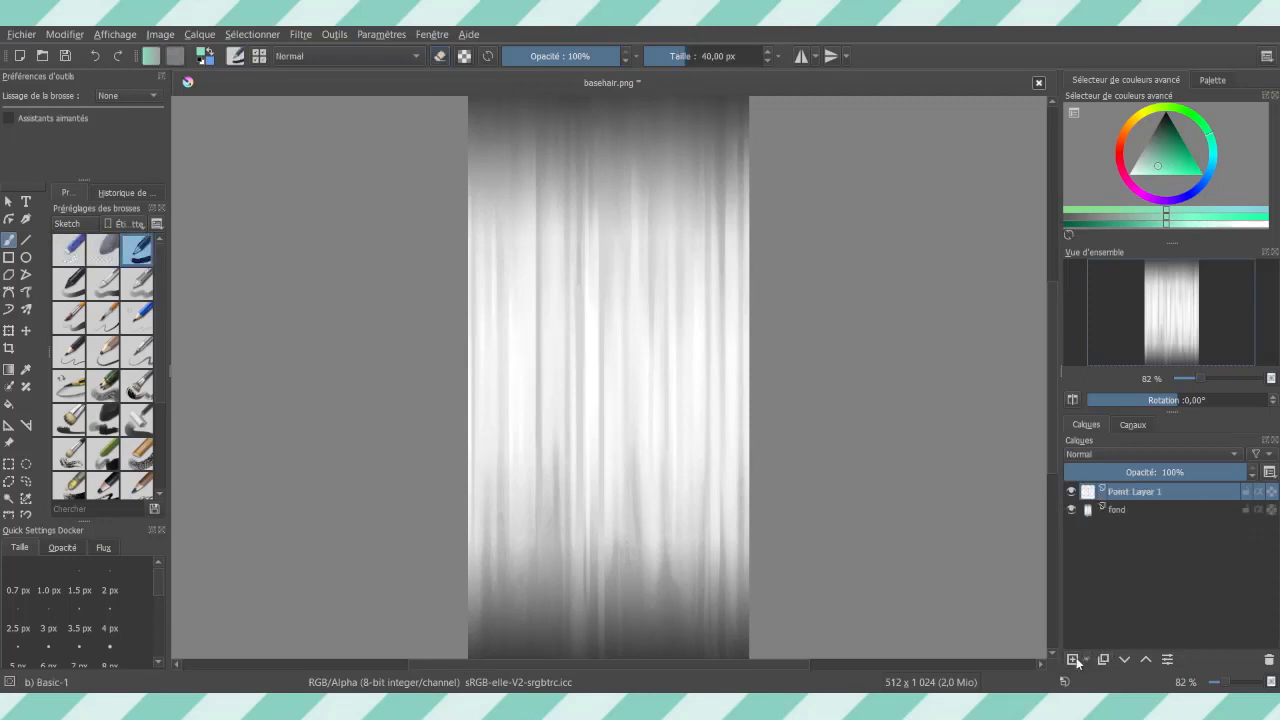
Step: Undo a trial brush stroke on Paint Layer 1 and fill the whole layer with the light mint green
mouse_move(611, 305)
left_mouse_down()
mouse_move(590, 419)
mouse_move(663, 395)
mouse_move(622, 391)
mouse_move(686, 430)
left_mouse_up()
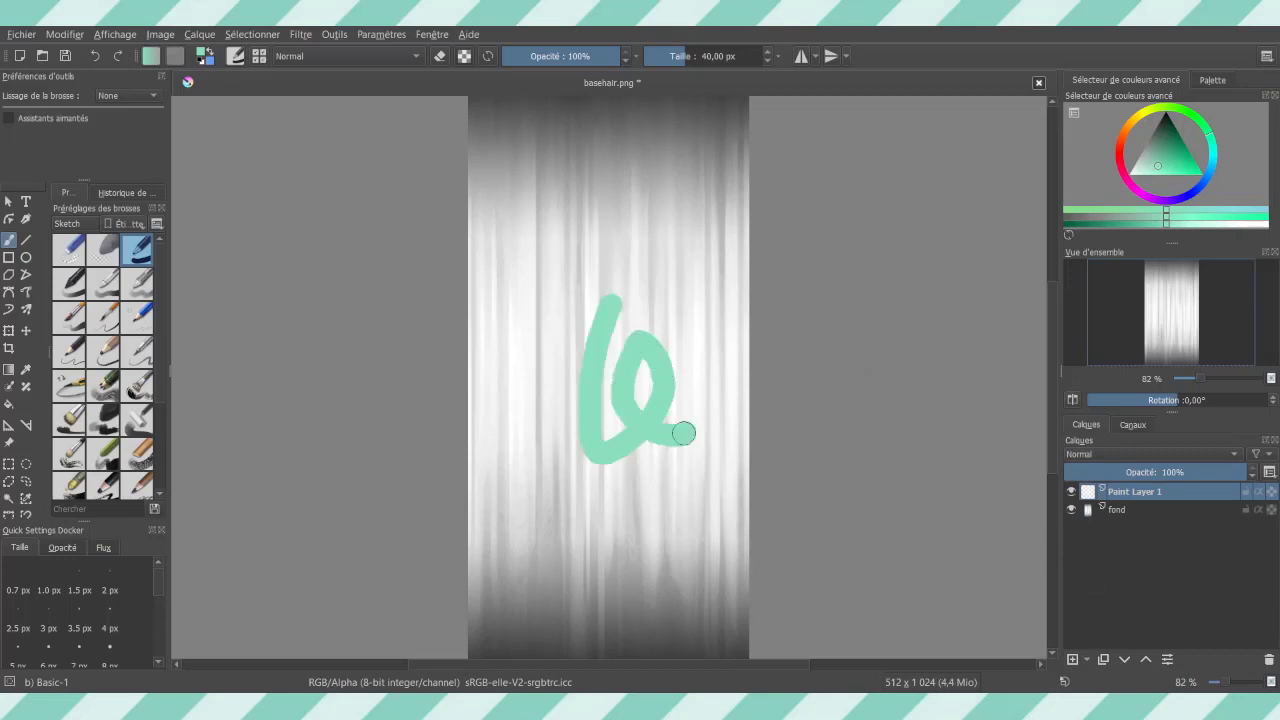
key("ctrl+z")
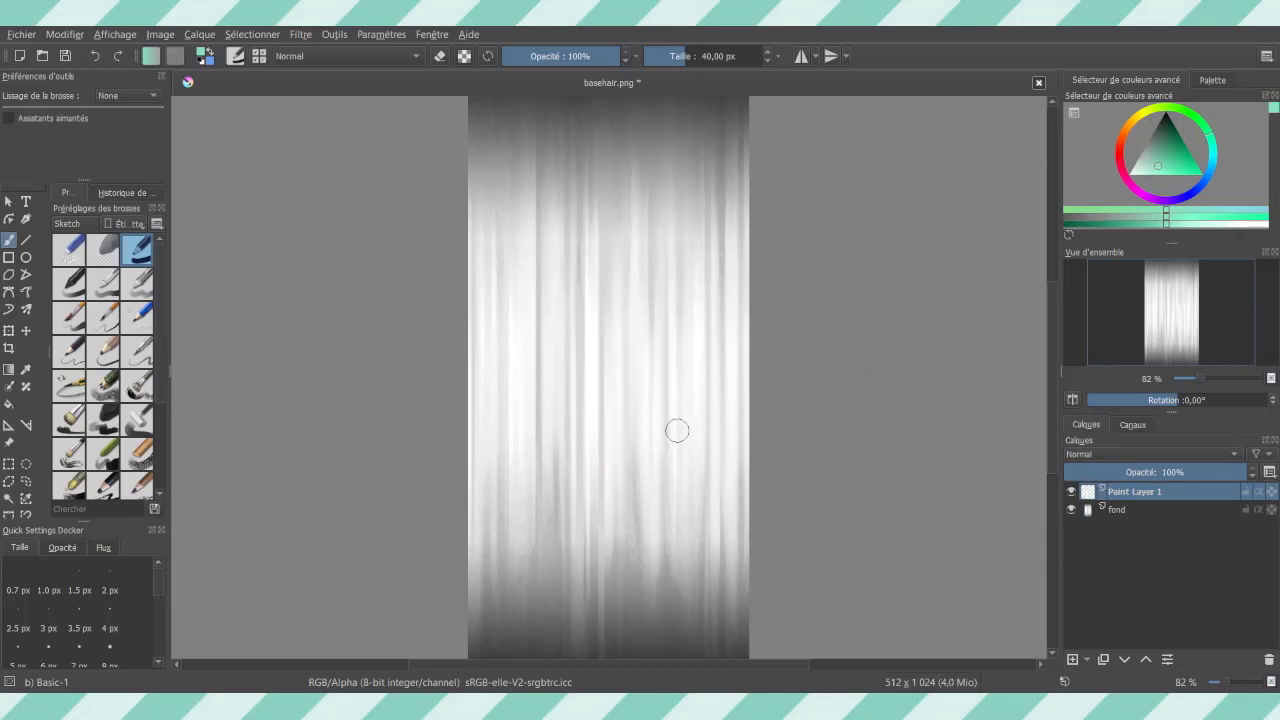
left_click(9, 404)
left_click(552, 373)
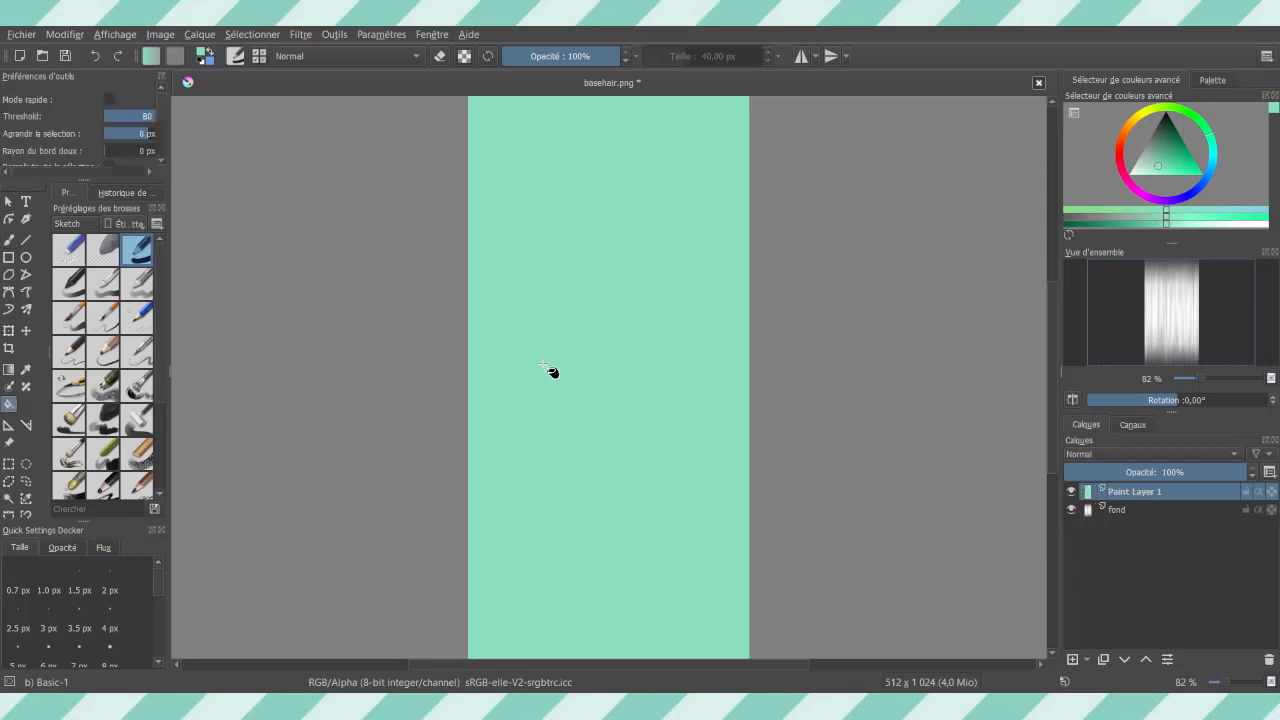
Step: Add a second paint layer and apply linear gradients in a slightly darker green from its top and bottom edges toward the middle
left_click(1072, 660)
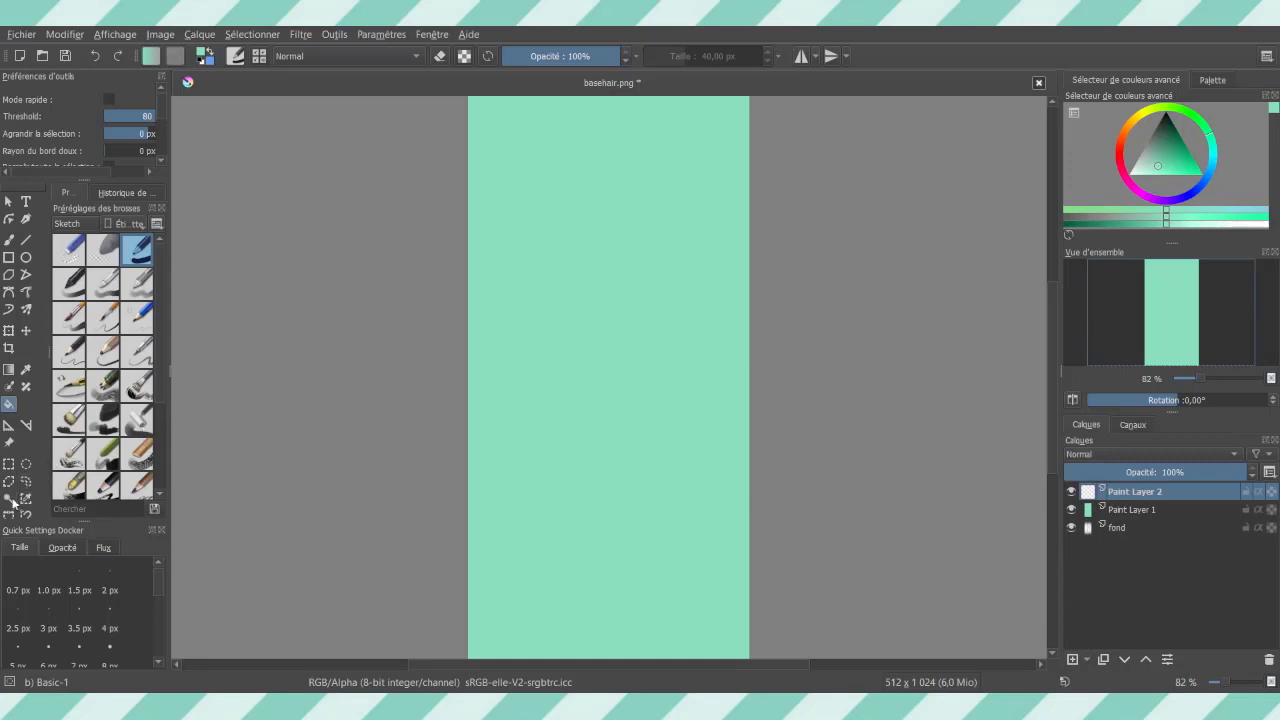
left_click(8, 370)
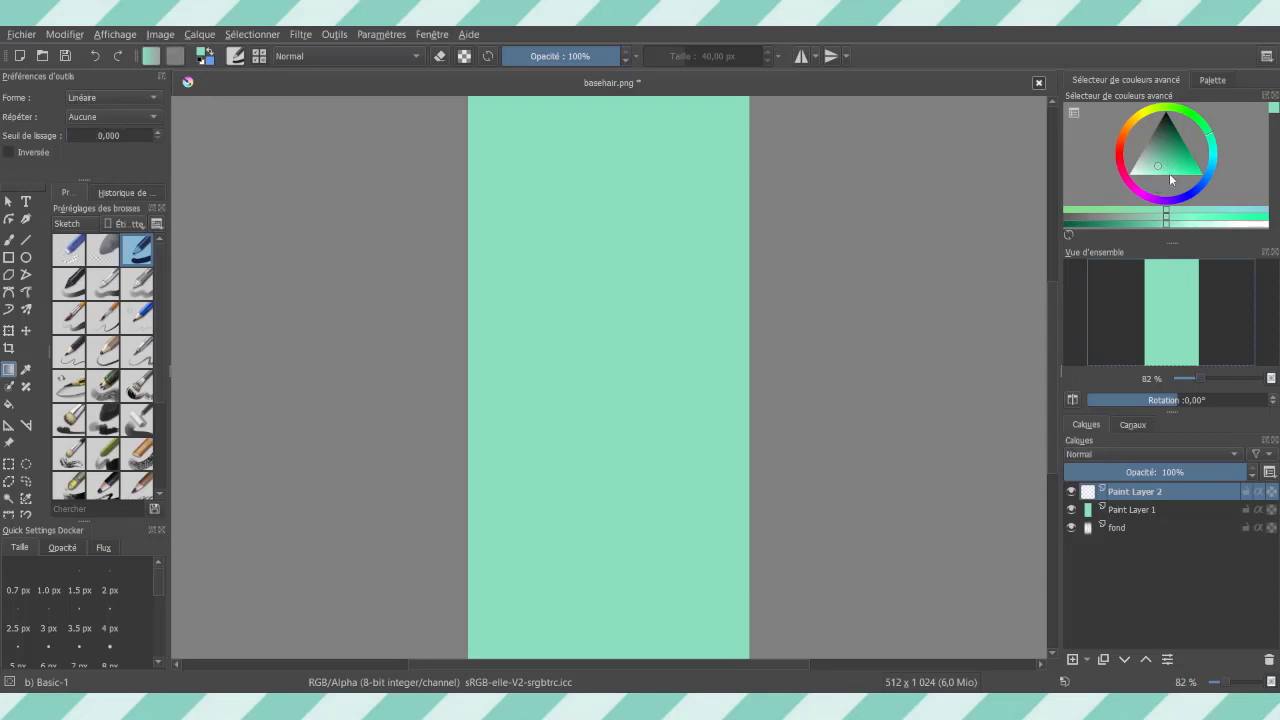
left_click(1151, 224)
left_click(1144, 222)
left_click_drag(596, 118, 600, 563)
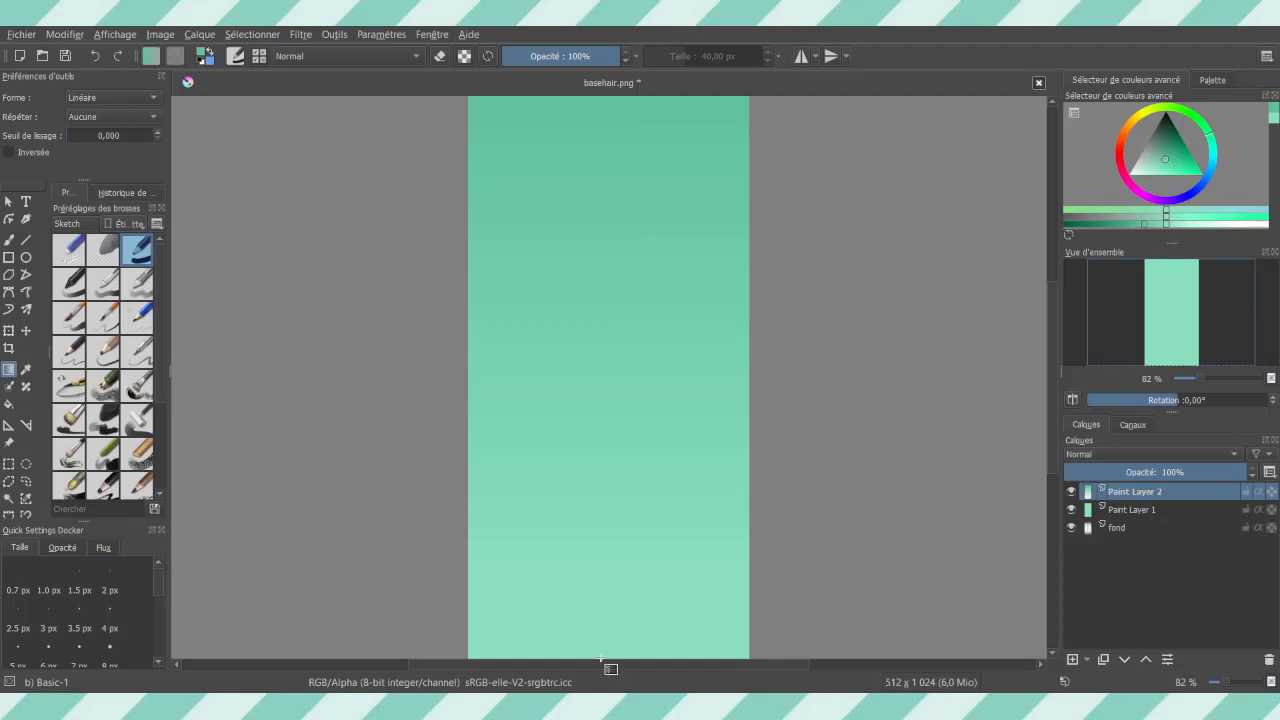
left_click_drag(605, 655, 615, 322)
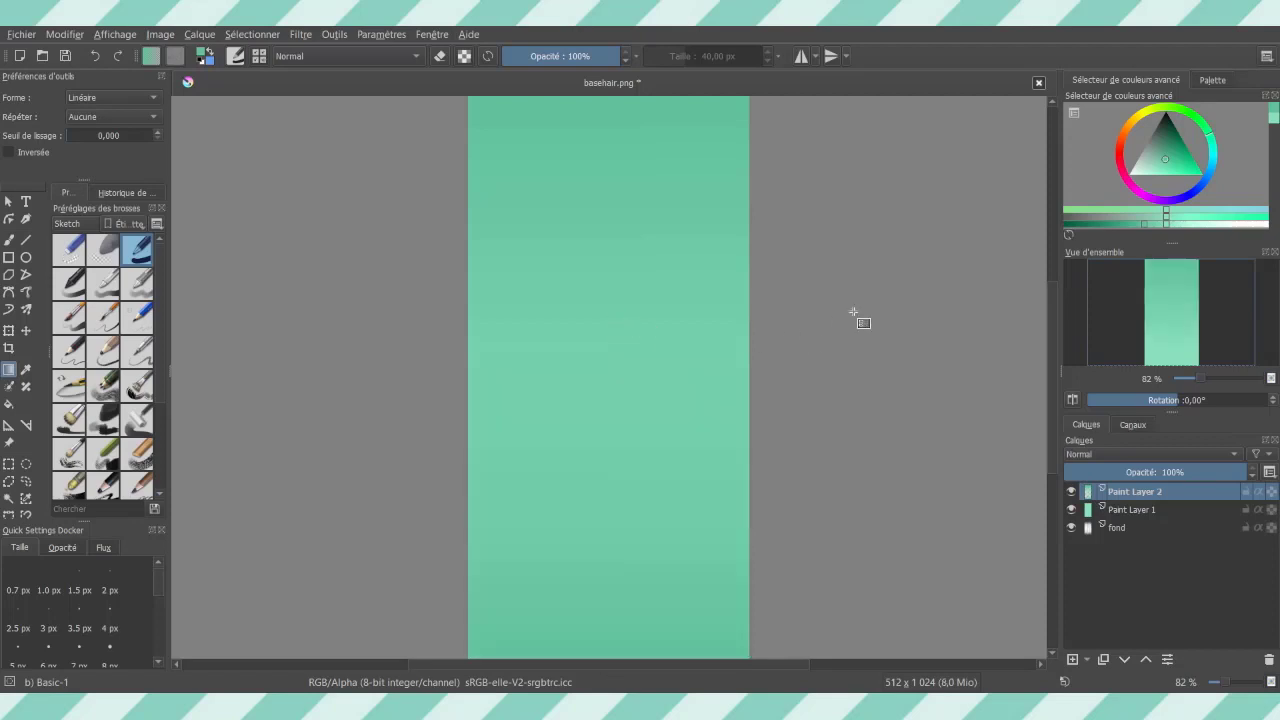
Step: Preview the gradient layer by toggling its visibility and varying its opacity, leaving it at 100%
left_click(1071, 491)
left_click(1071, 491)
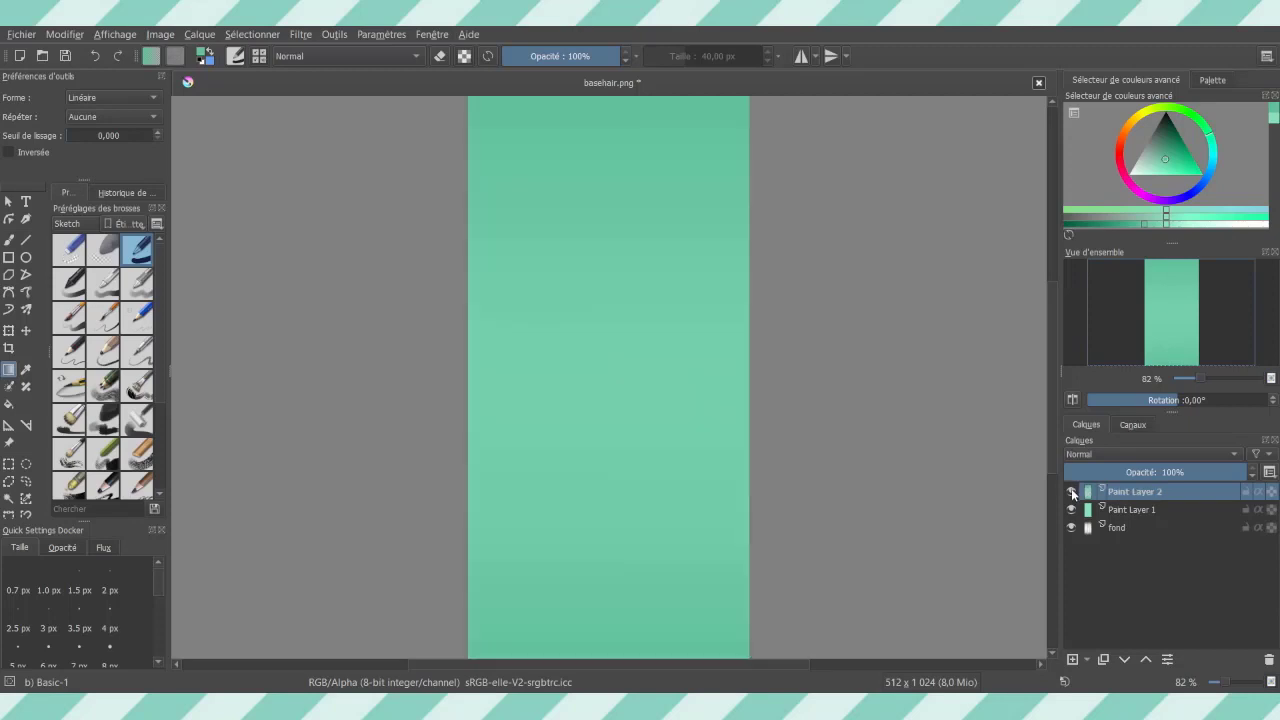
left_click_drag(1203, 477, 1273, 477)
Step: Add a third paint layer above the gradient and pick a darker green for the Basic-1 brush
left_click(1072, 660)
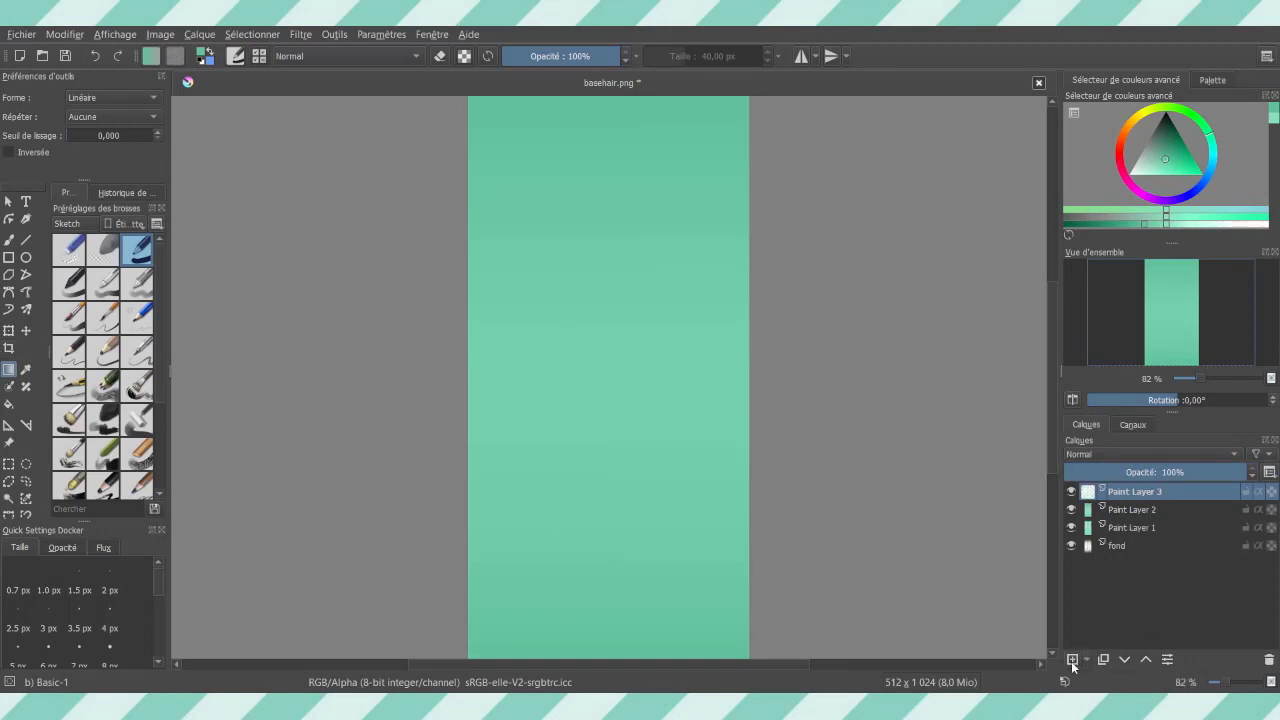
left_click(25, 219)
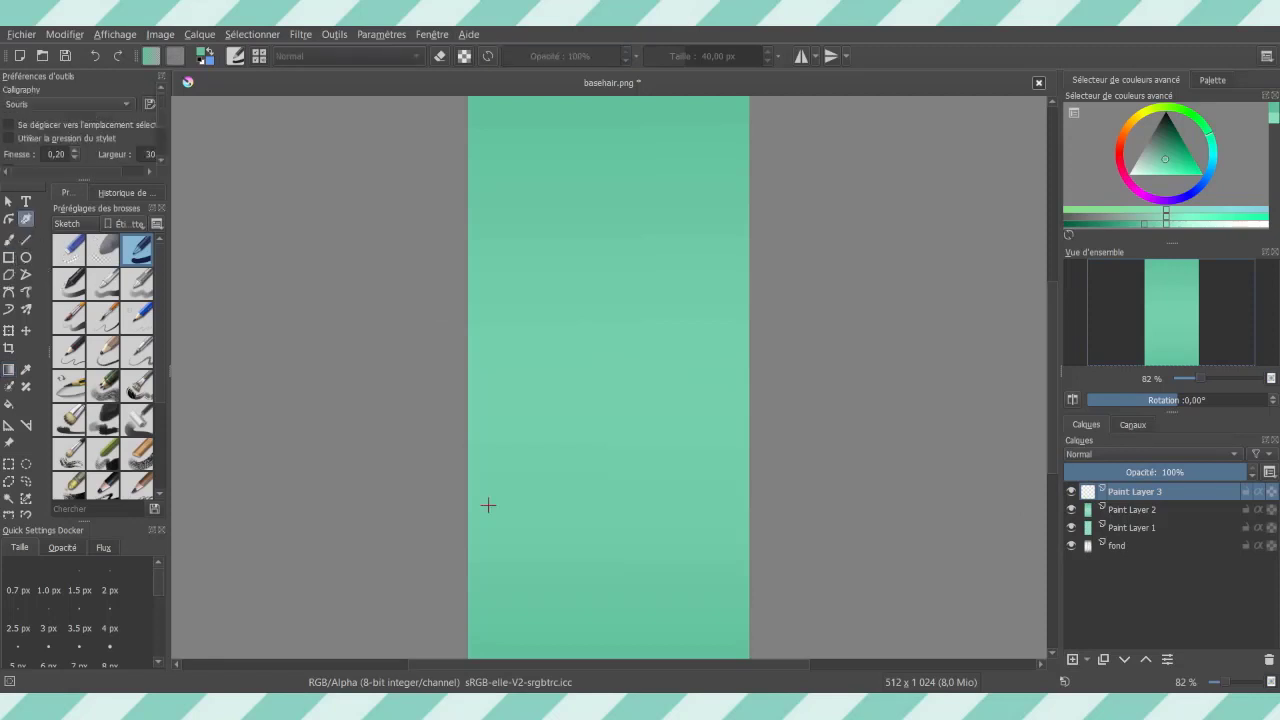
left_click(1116, 222)
key("b")
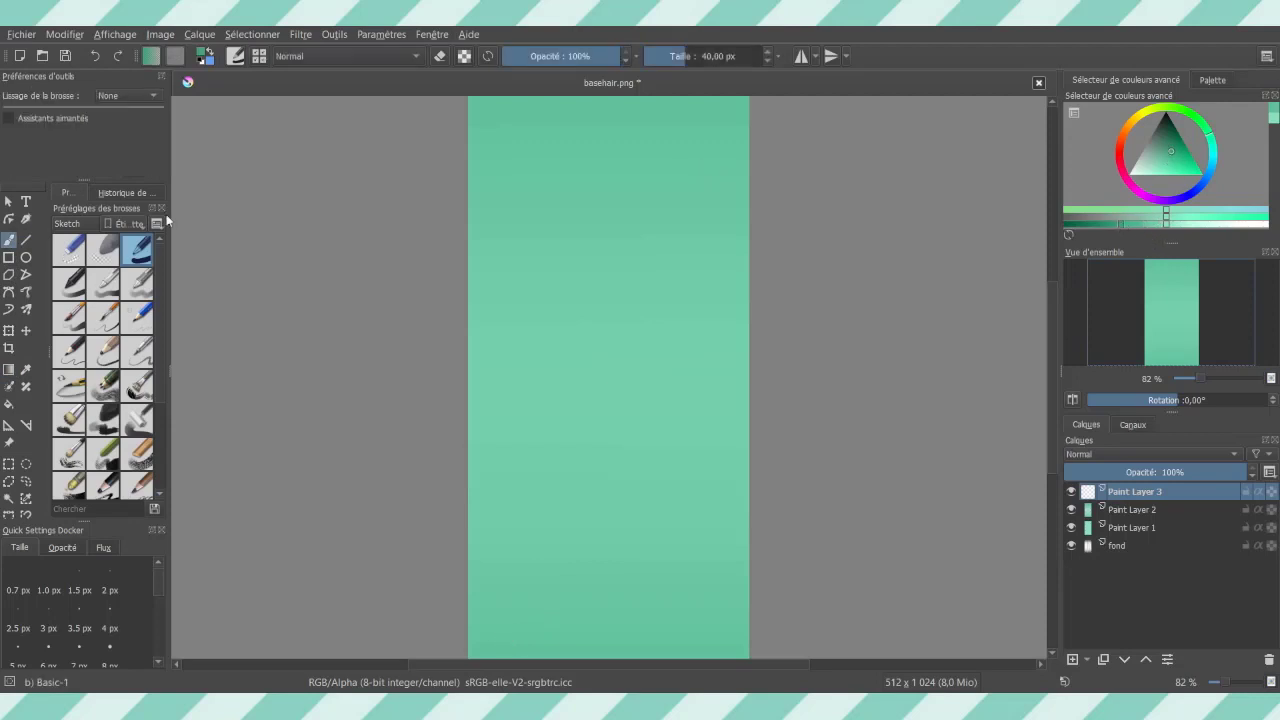
Step: Draw a 40 px zigzag line across Paint Layer 3 with the Line tool and fill the area above it with the darker green
left_click(26, 240)
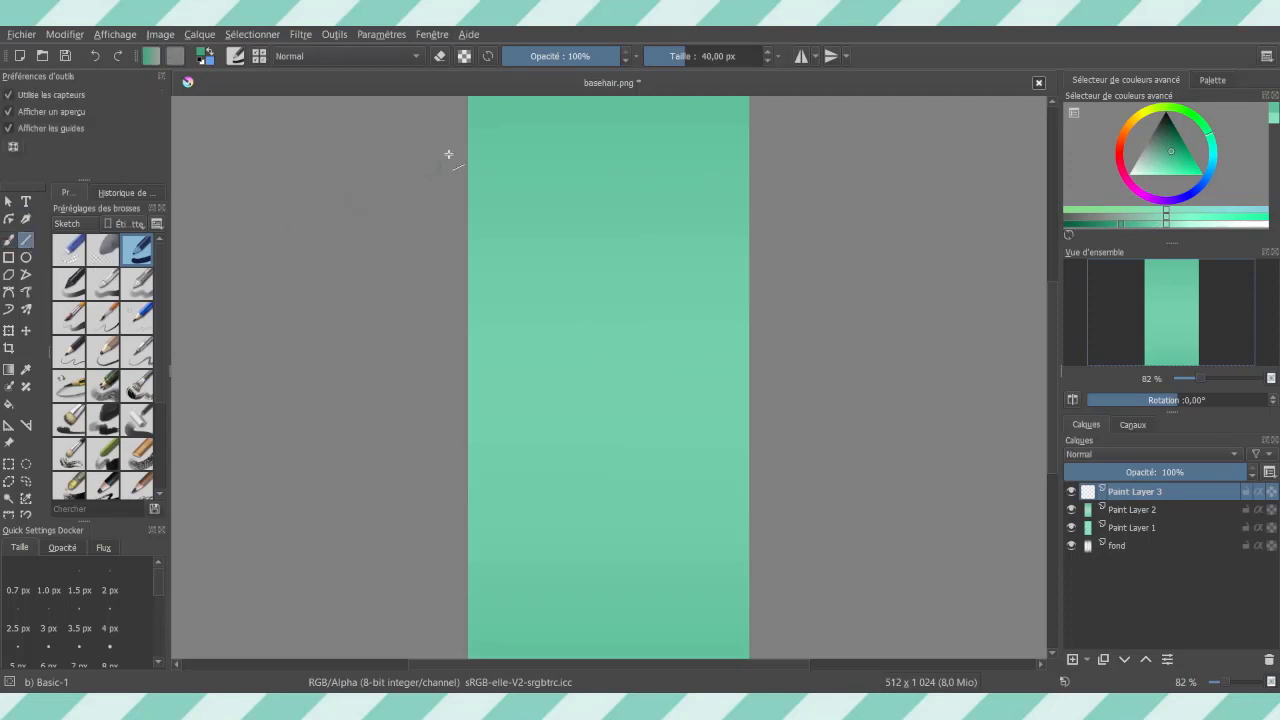
mouse_move(468, 150)
left_mouse_down()
mouse_move(558, 418)
mouse_move(663, 109)
mouse_move(652, 118)
mouse_move(657, 317)
mouse_move(749, 650)
mouse_move(703, 573)
mouse_move(748, 153)
left_mouse_up()
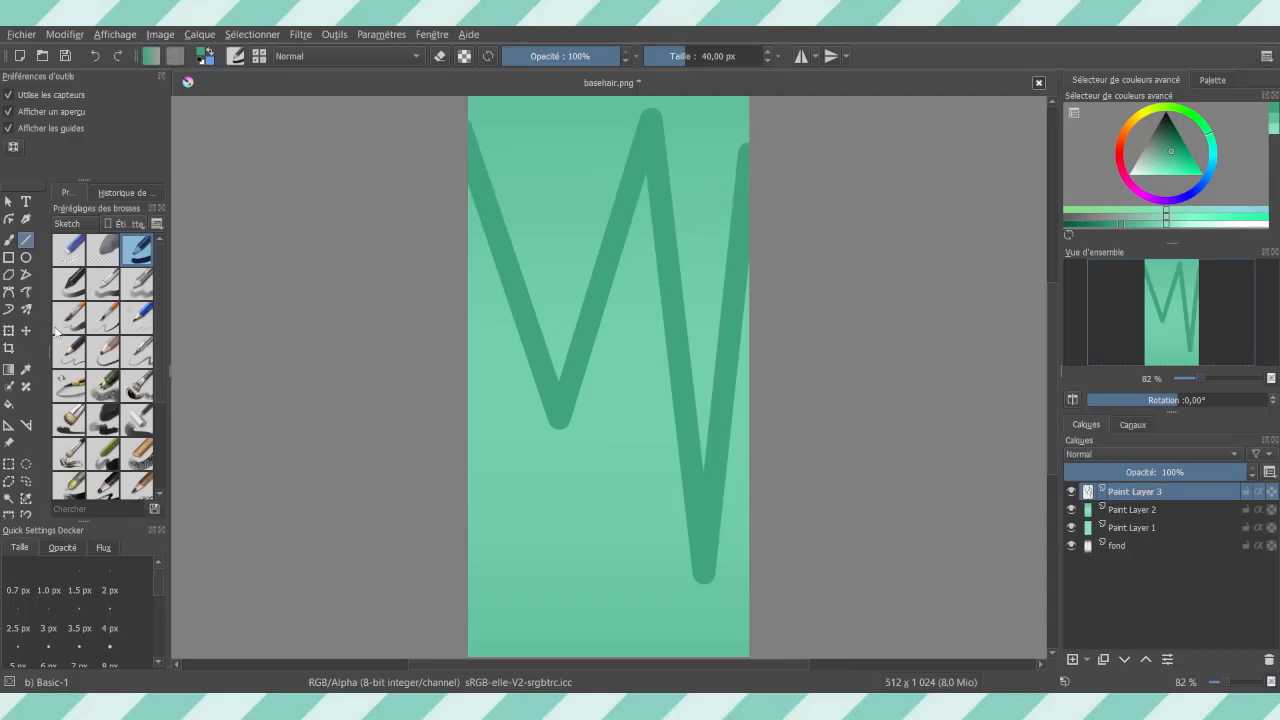
left_click(8, 405)
left_click(555, 167)
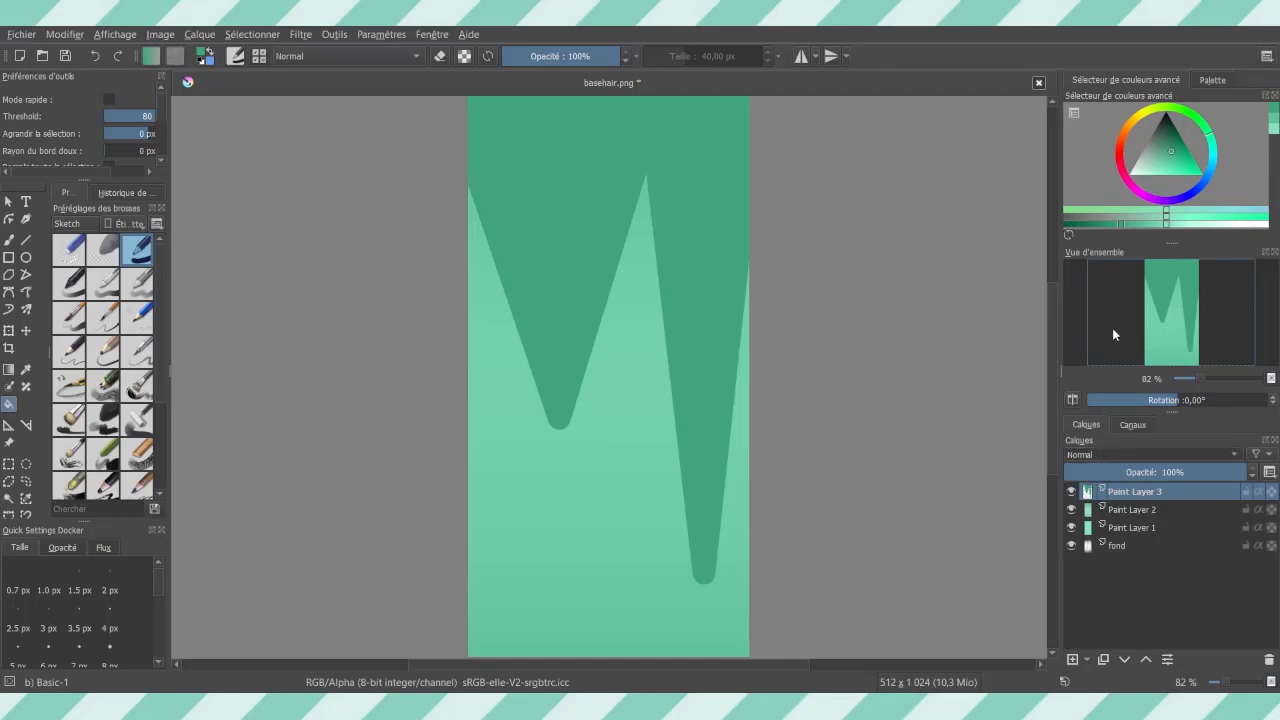
Step: Set Paint Layer 3's blending mode to Multiply and its opacity to 47%
scroll(1106, 448, "down", 2)
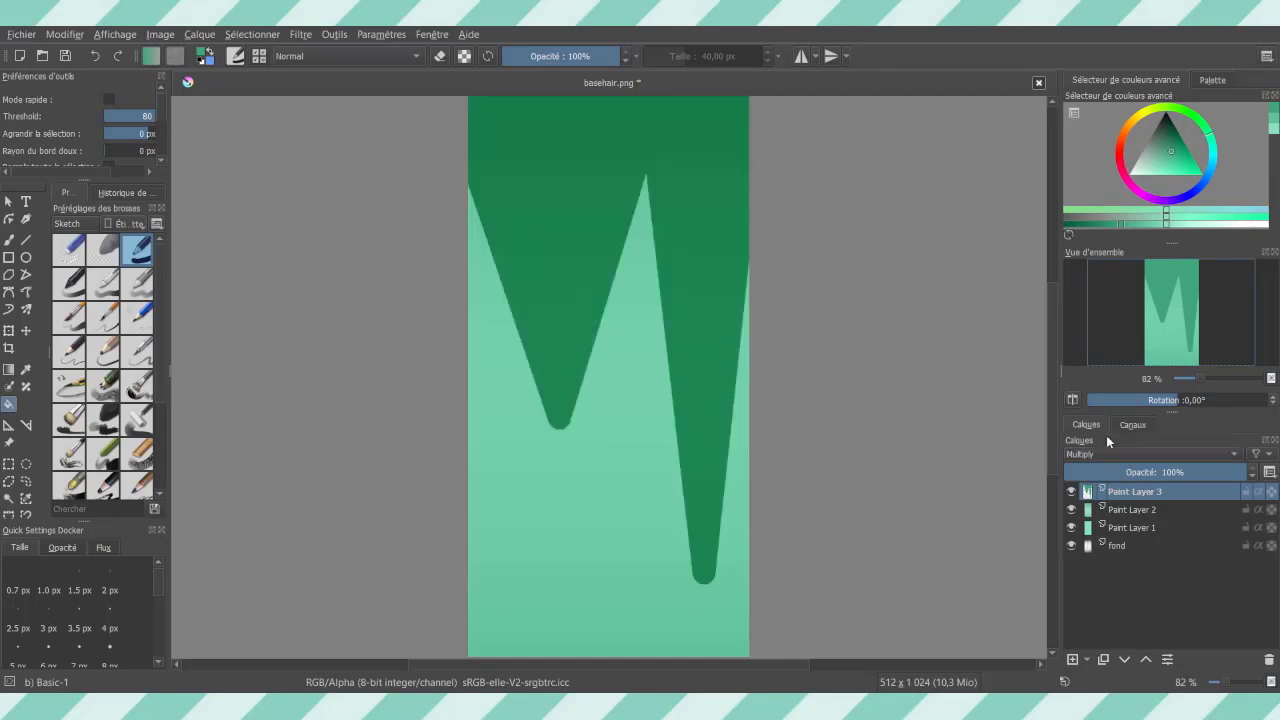
left_click(1151, 468)
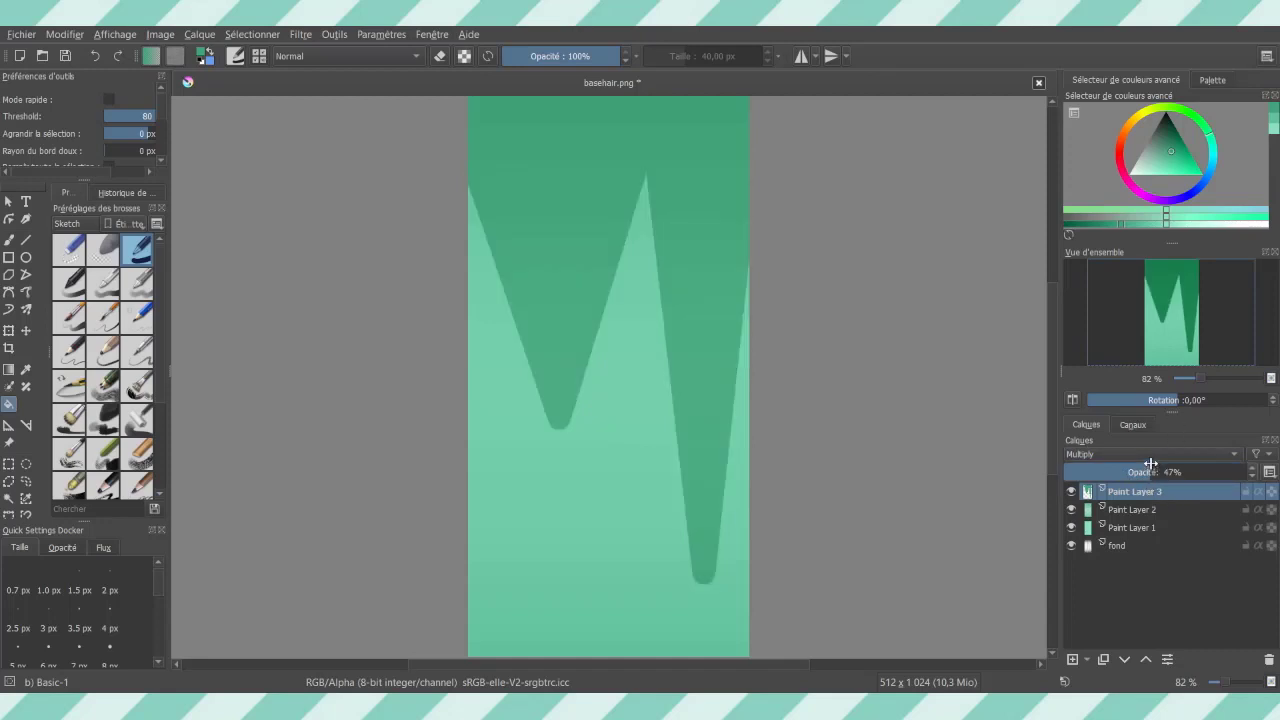
Step: Redraw Paint Layer 3's shading with 8 px Line tool zigzags, one across the upper part and one across the lower part
mouse_move(452, 108)
left_mouse_down()
mouse_move(466, 209)
mouse_move(562, 485)
mouse_move(531, 286)
mouse_move(508, 337)
mouse_move(586, 114)
mouse_move(606, 286)
mouse_move(644, 380)
mouse_move(703, 133)
mouse_move(736, 196)
mouse_move(747, 167)
left_mouse_up()
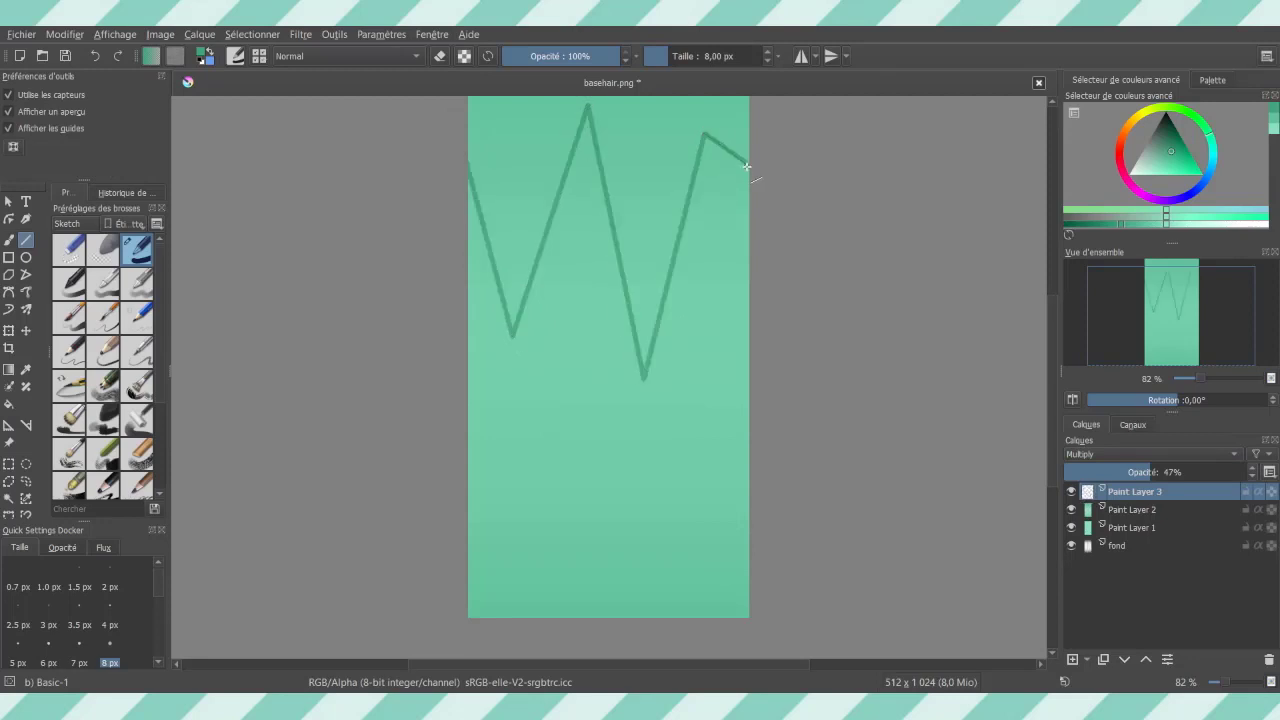
left_click_drag(464, 472, 497, 608)
left_click(555, 407)
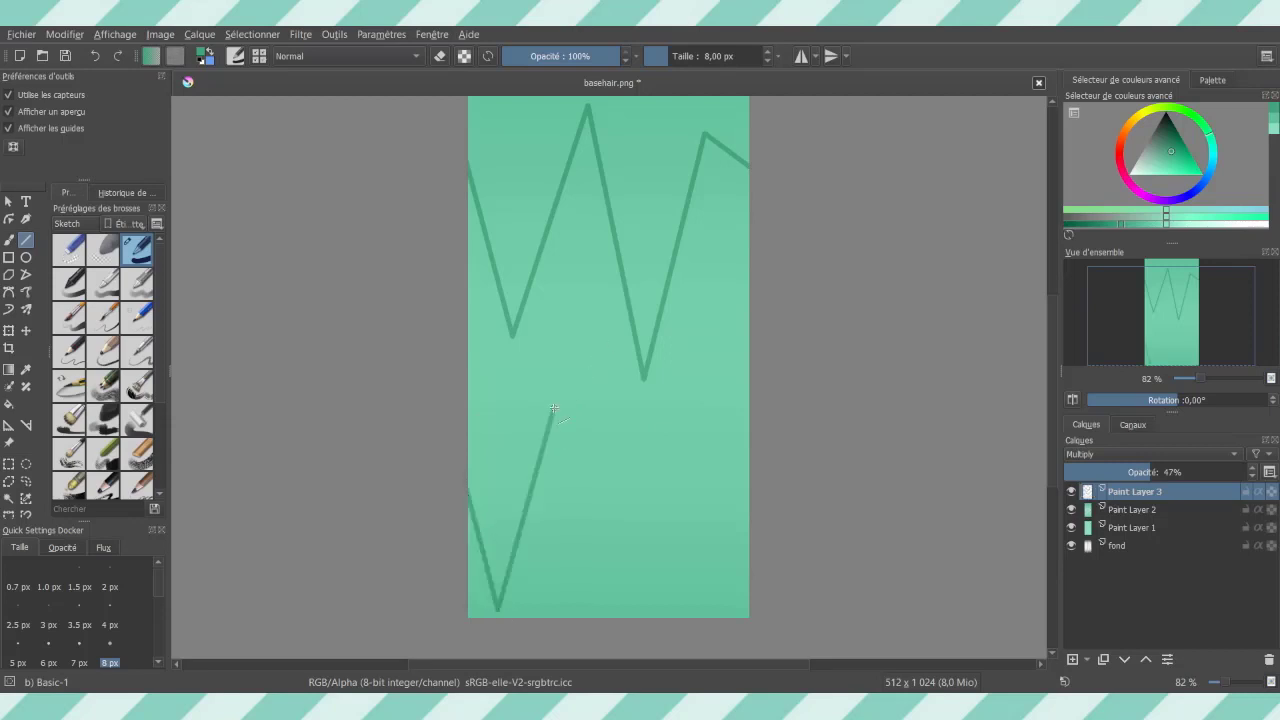
mouse_move(584, 615)
left_mouse_down()
mouse_move(604, 617)
mouse_move(666, 466)
mouse_move(682, 366)
left_mouse_up()
mouse_move(682, 366)
left_mouse_down()
mouse_move(688, 456)
mouse_move(749, 623)
mouse_move(723, 627)
left_mouse_up()
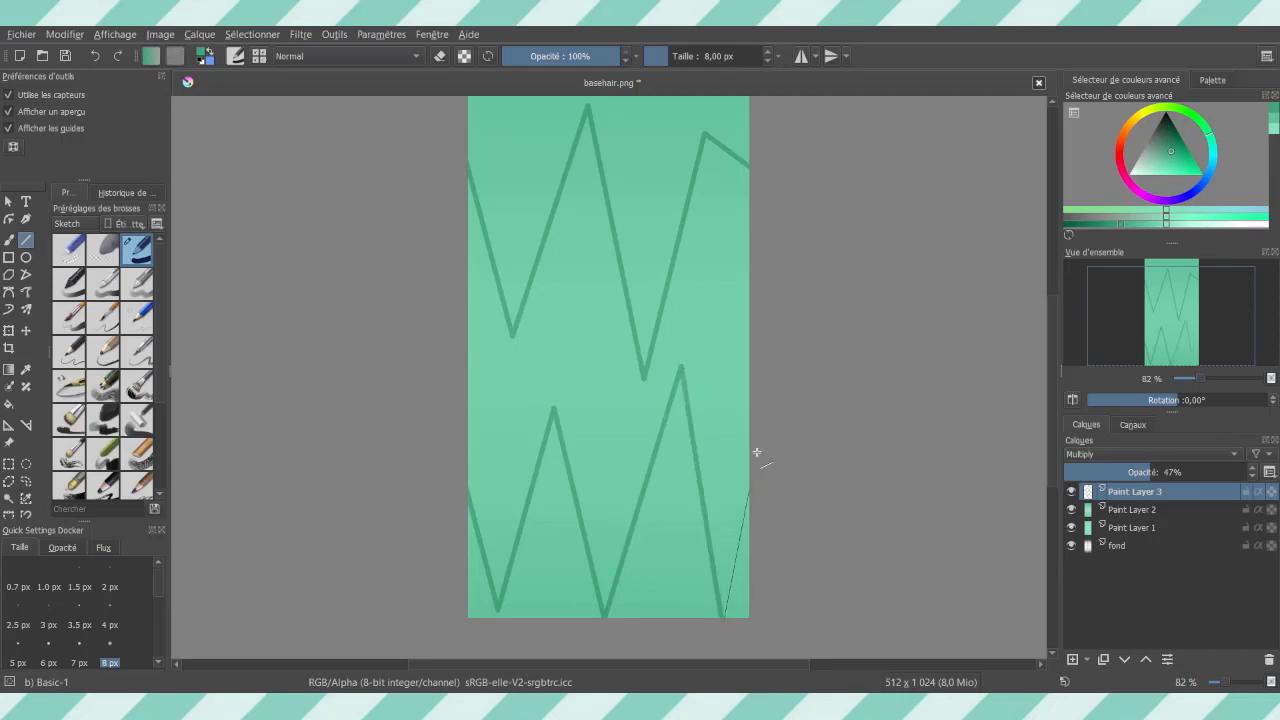
left_click_drag(759, 452, 759, 452)
Step: Fill the areas below the lower zigzag and above the upper zigzag with the darker green
left_click(10, 403)
left_click(563, 572)
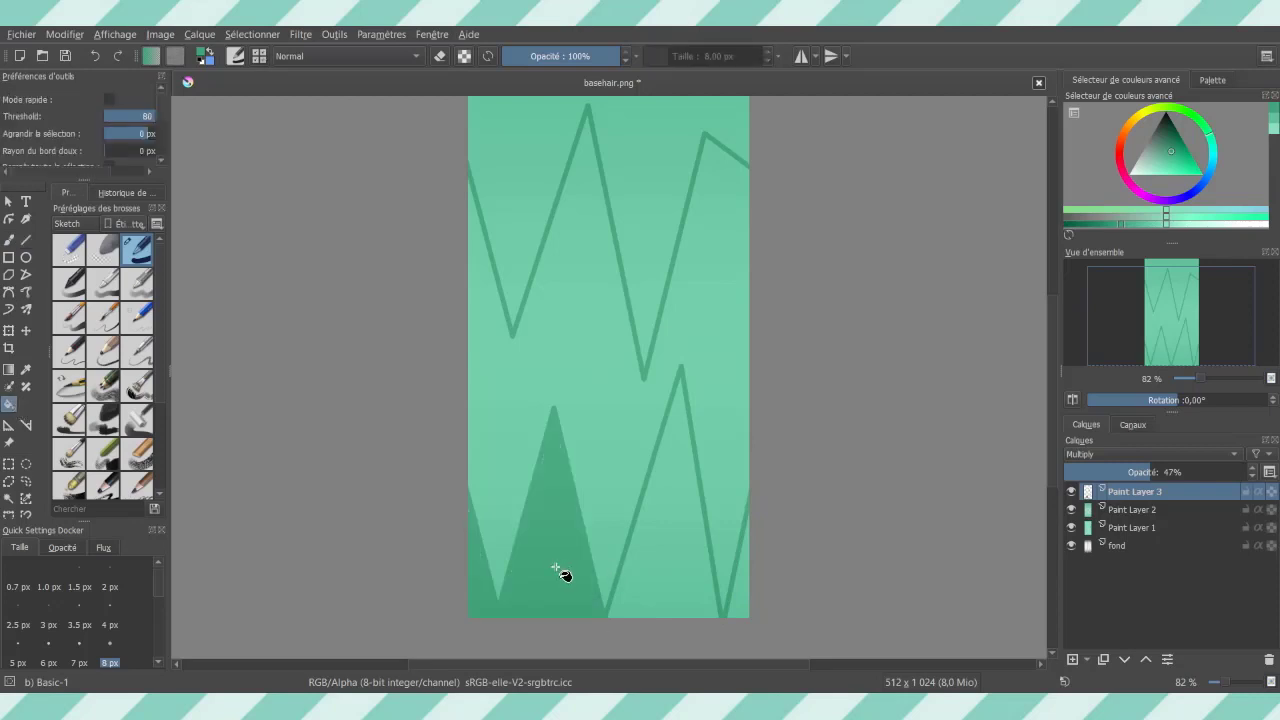
left_click(657, 573)
left_click(738, 606)
left_click(630, 143)
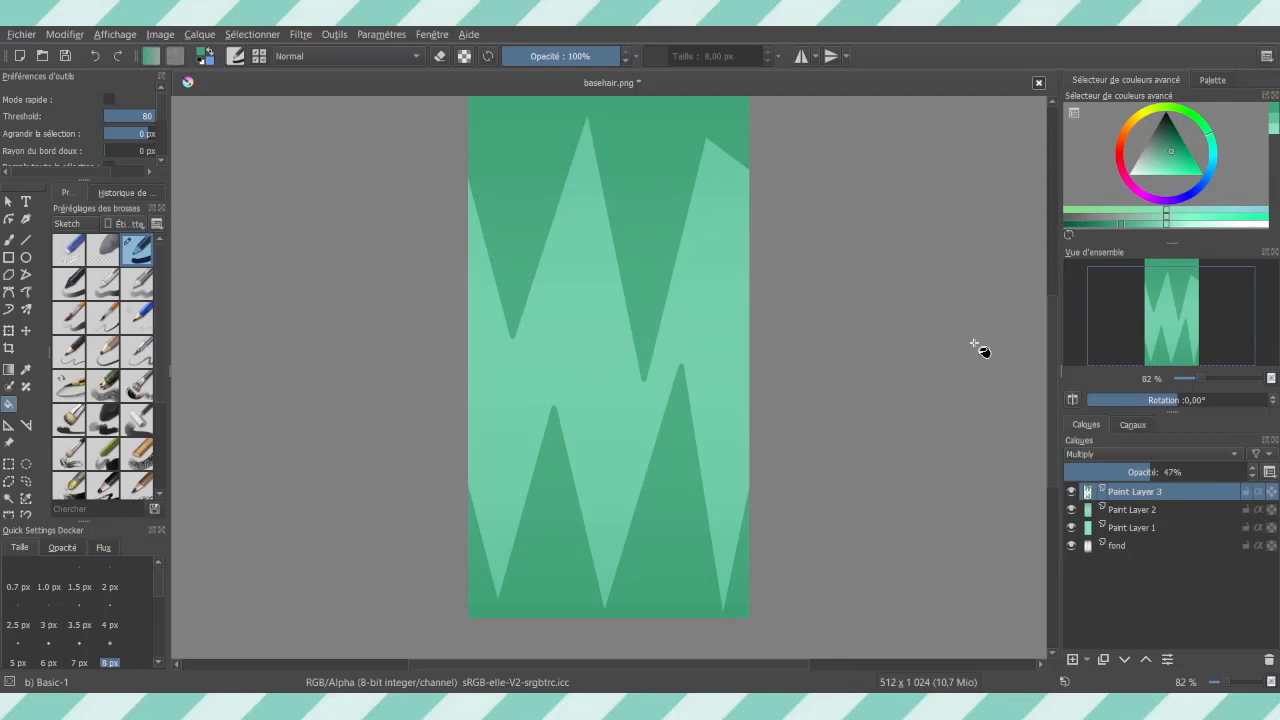
Step: Draw a line from the upper zigzag's rightmost peak down to the right edge and fill the corner gap above it
left_click(25, 245)
left_click_drag(706, 140, 756, 337)
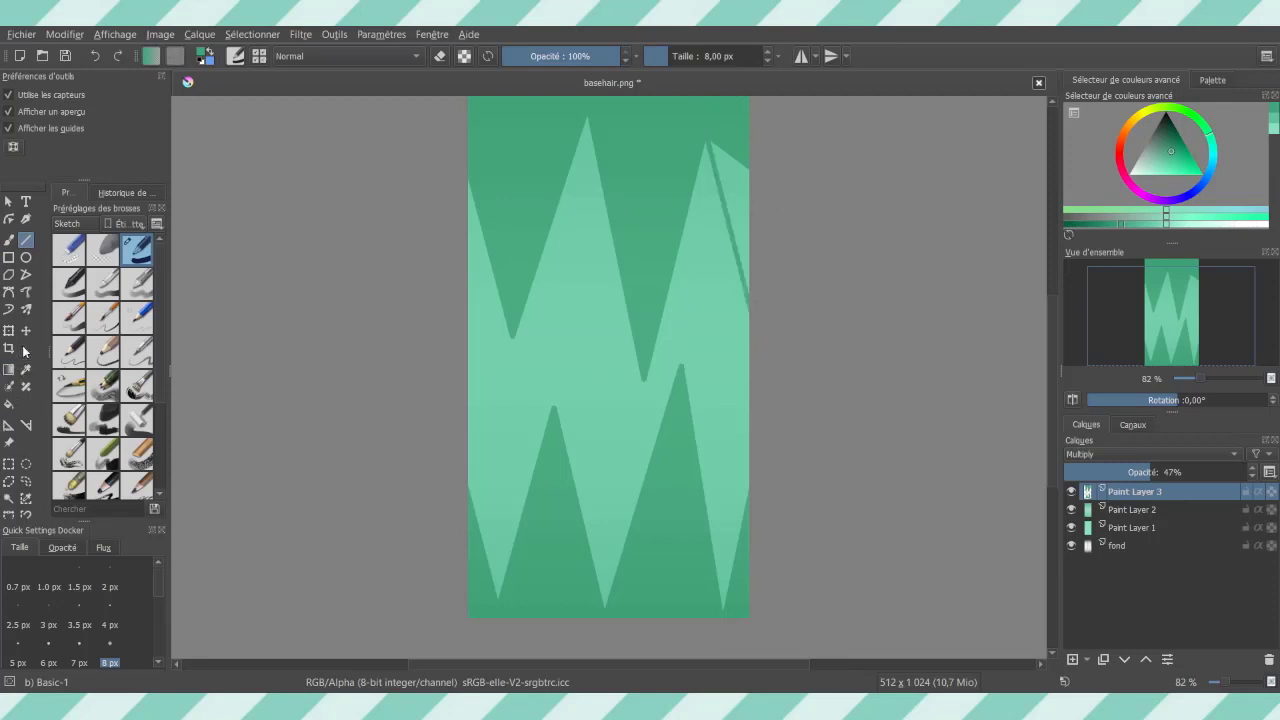
left_click(9, 403)
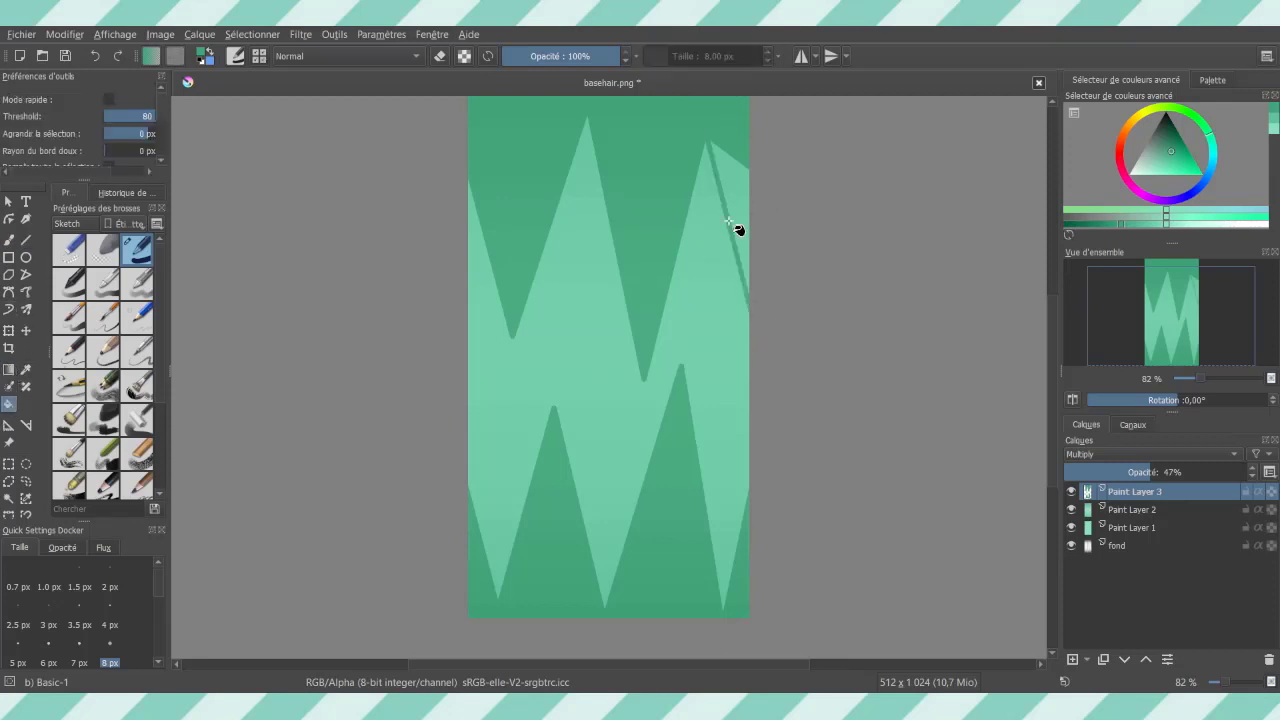
left_click(737, 183)
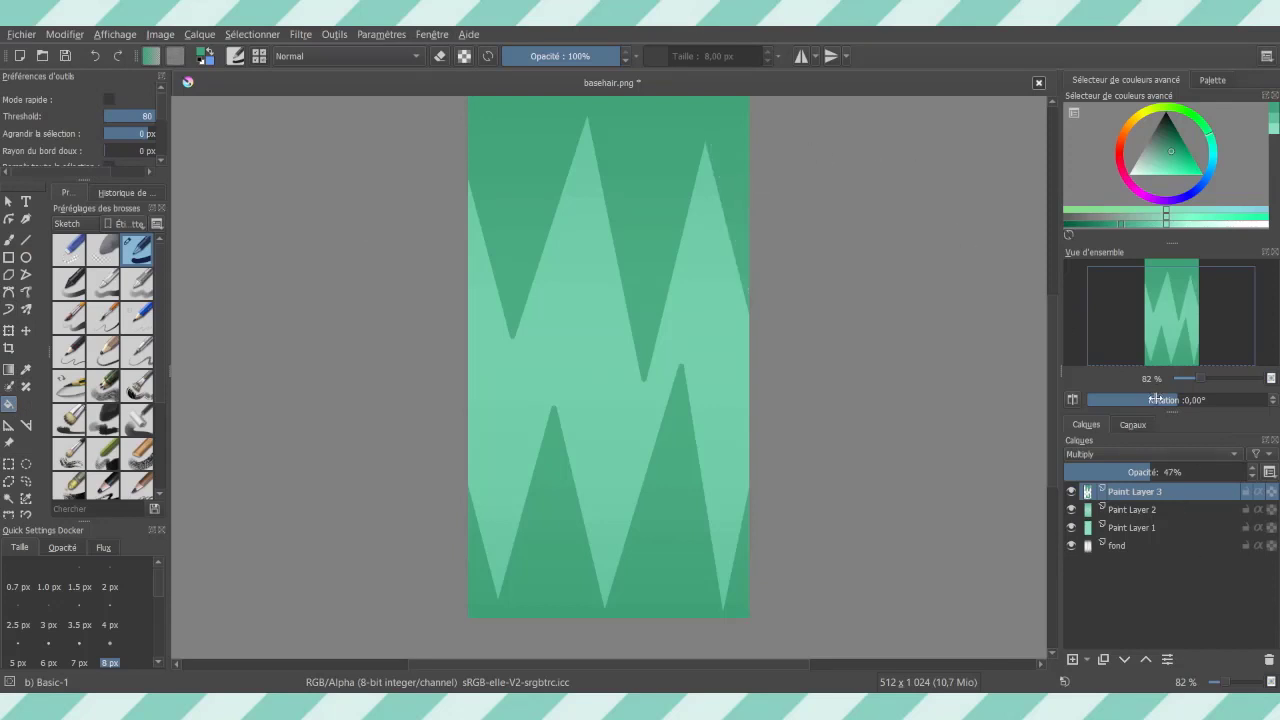
Step: Set Paint Layer 3's opacity to 32% and import the exported texture into the first hair material's Layer in VRoid Studio
left_click_drag(1135, 472, 1126, 476)
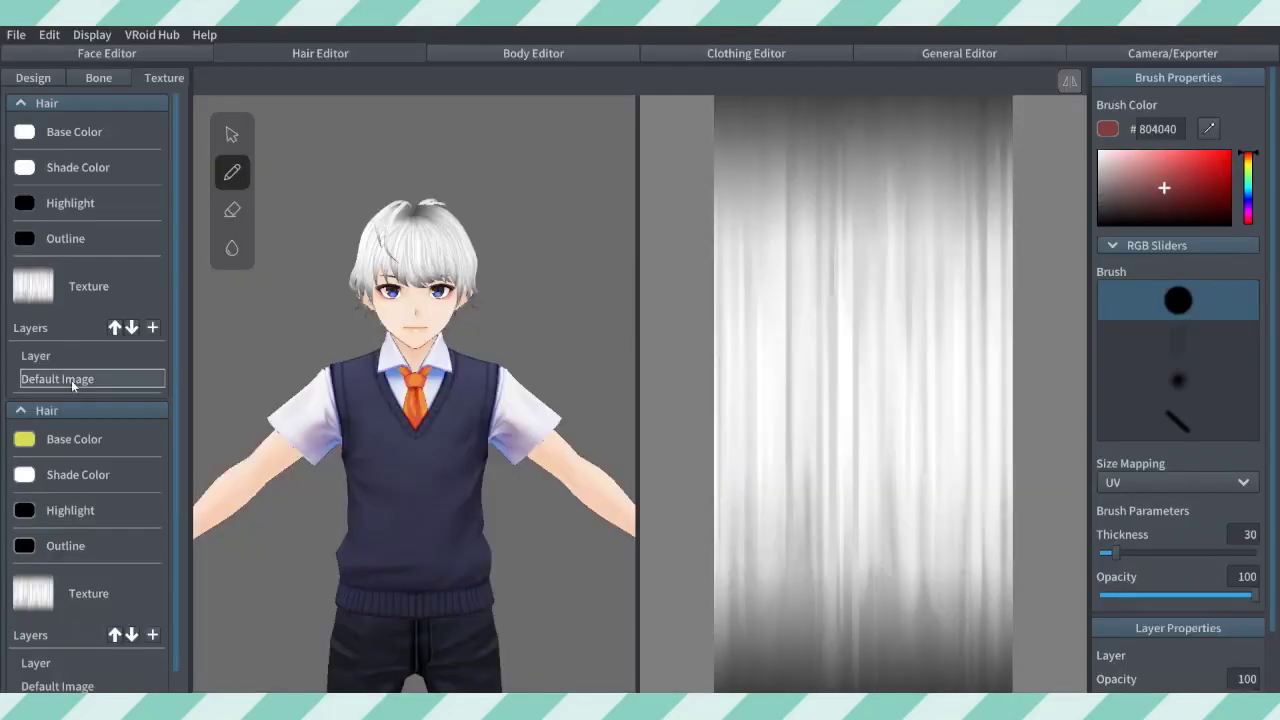
right_click(71, 380)
right_click(42, 362)
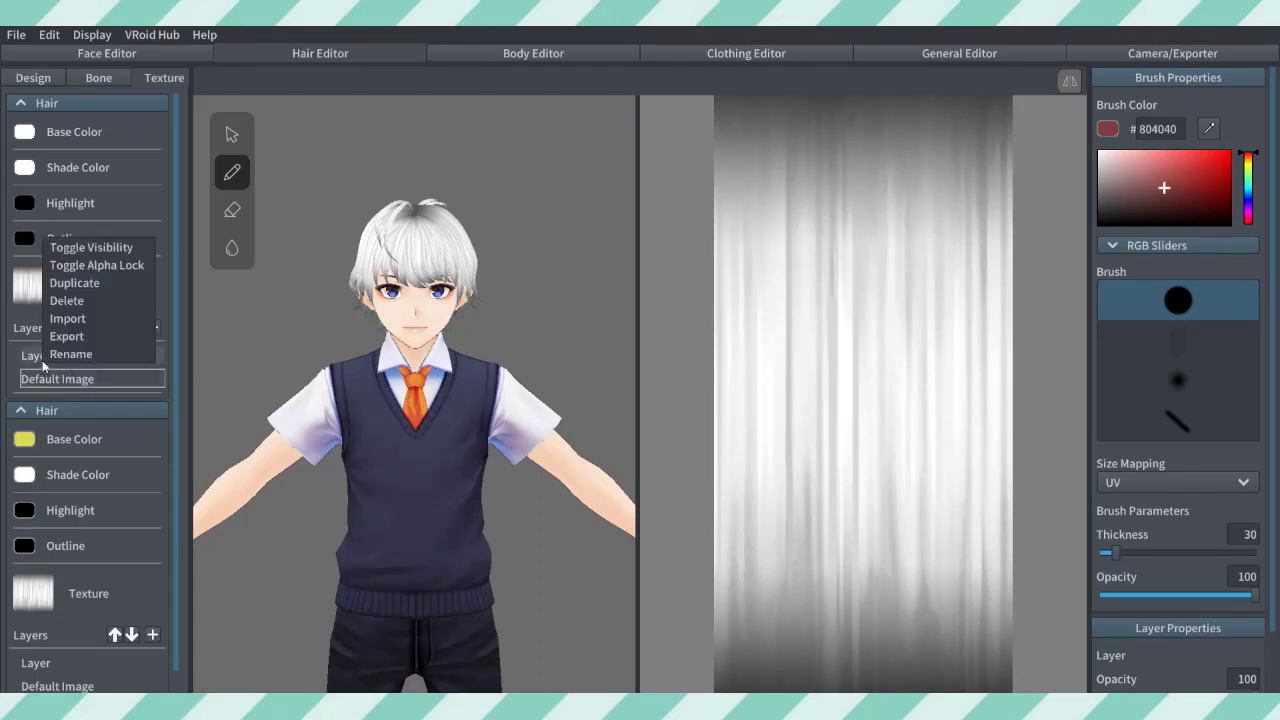
left_click(71, 312)
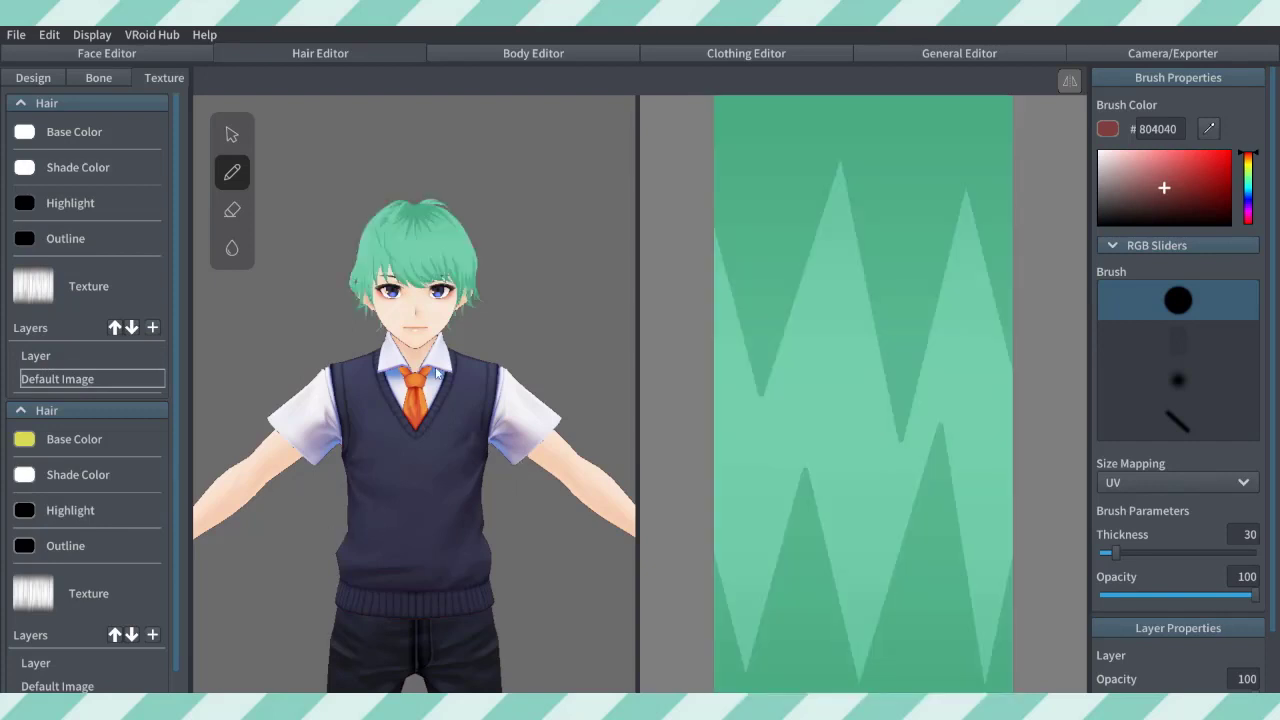
mouse_move(432, 332)
left_mouse_down()
mouse_move(554, 354)
mouse_move(568, 334)
mouse_move(430, 330)
left_mouse_up()
scroll(470, 242, "up", 5)
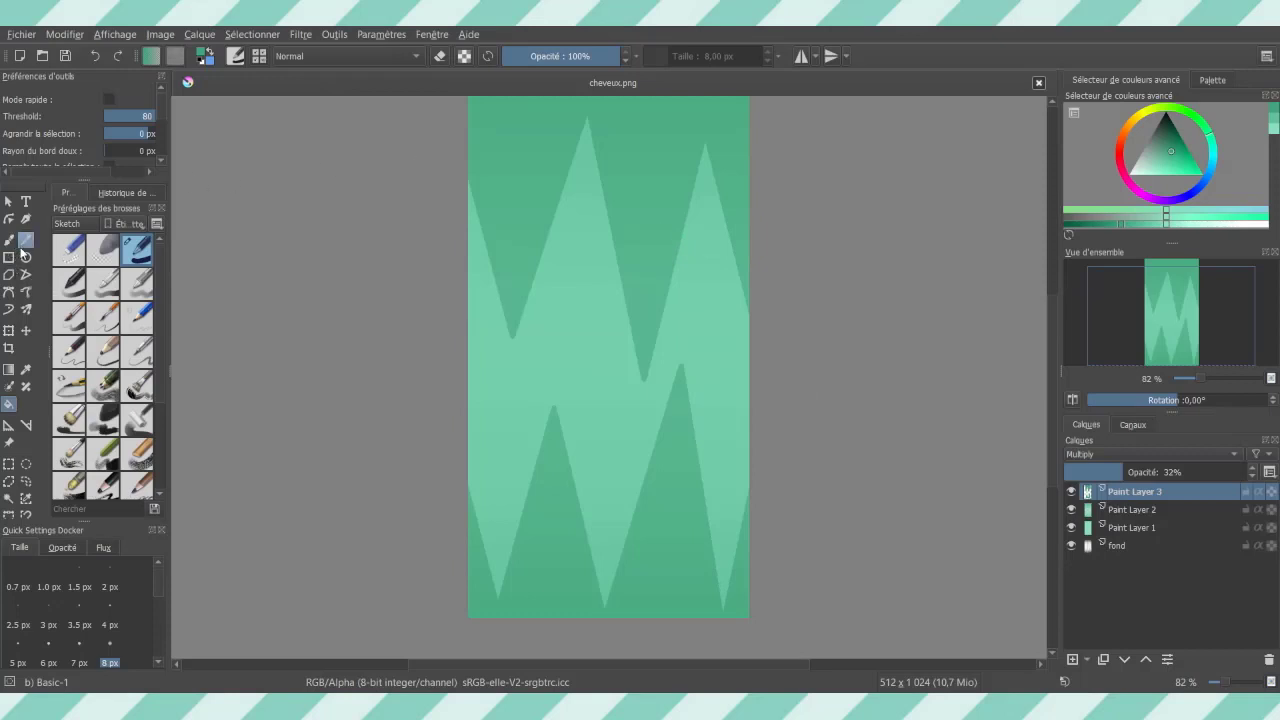
Step: In Krita, draw 8 px vertical lines along the right edge and down from the tallest peak, and save the texture
left_click(26, 240)
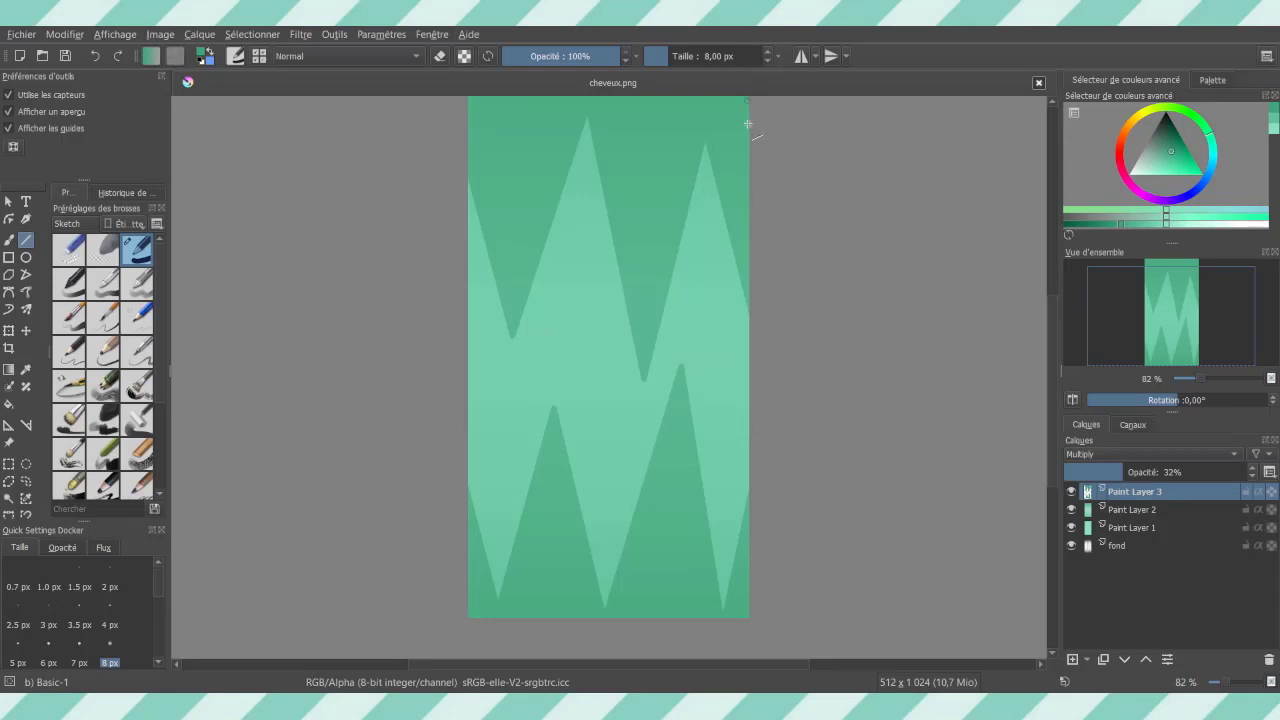
left_click_drag(748, 124, 748, 619)
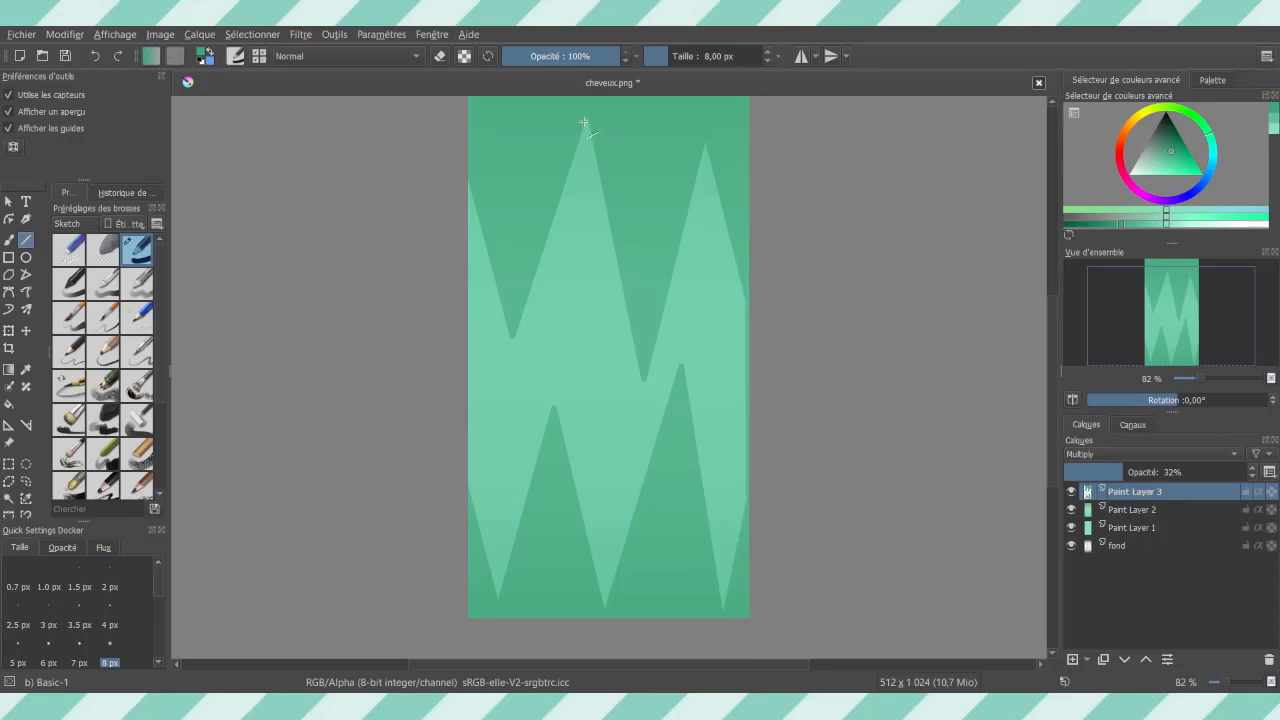
left_click_drag(587, 115, 597, 628)
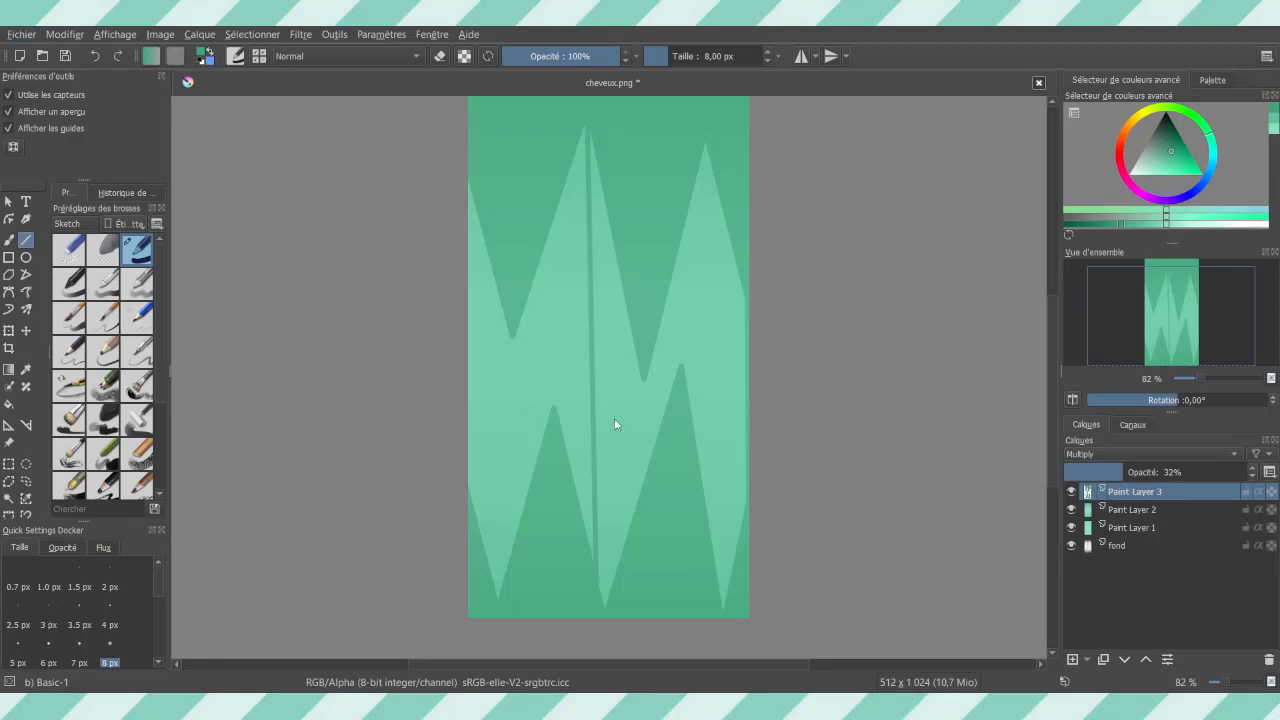
key("ctrl+s")
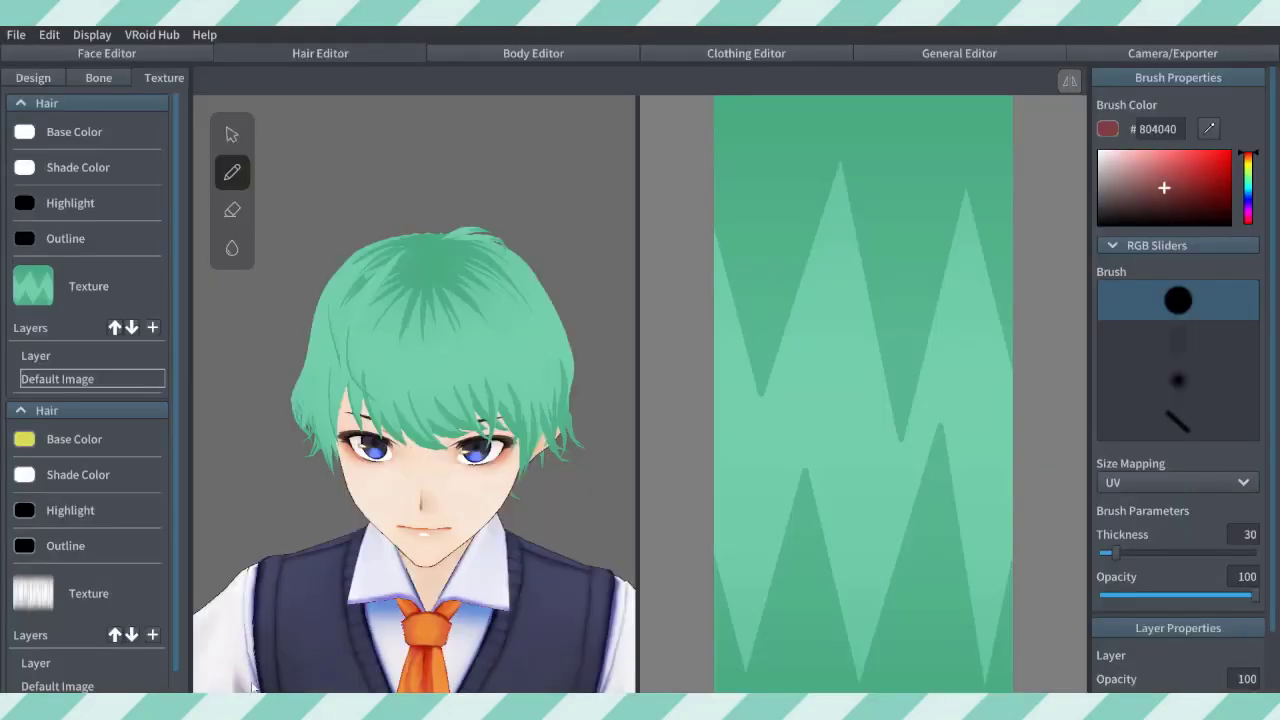
Step: Re-import the updated texture into the hair Layer in VRoid Studio, and reduce Paint Layer 3's opacity further in Krita
left_click(122, 357)
right_click(122, 357)
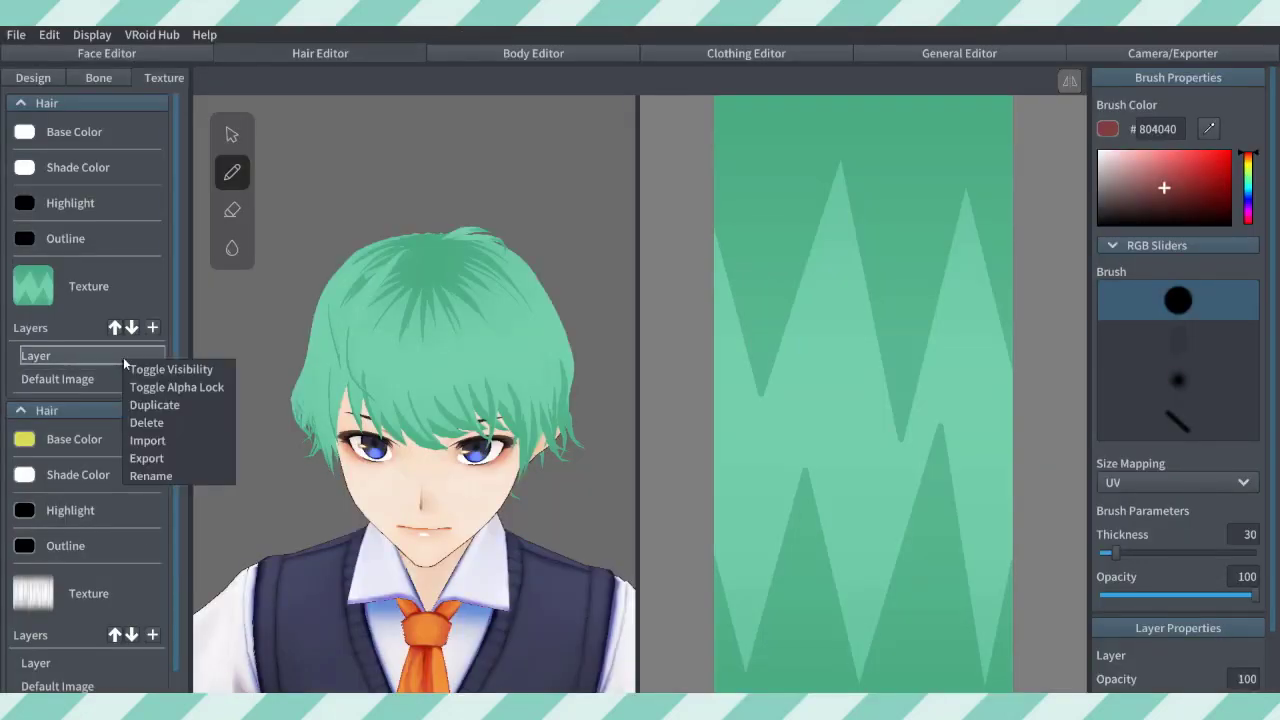
left_click(155, 440)
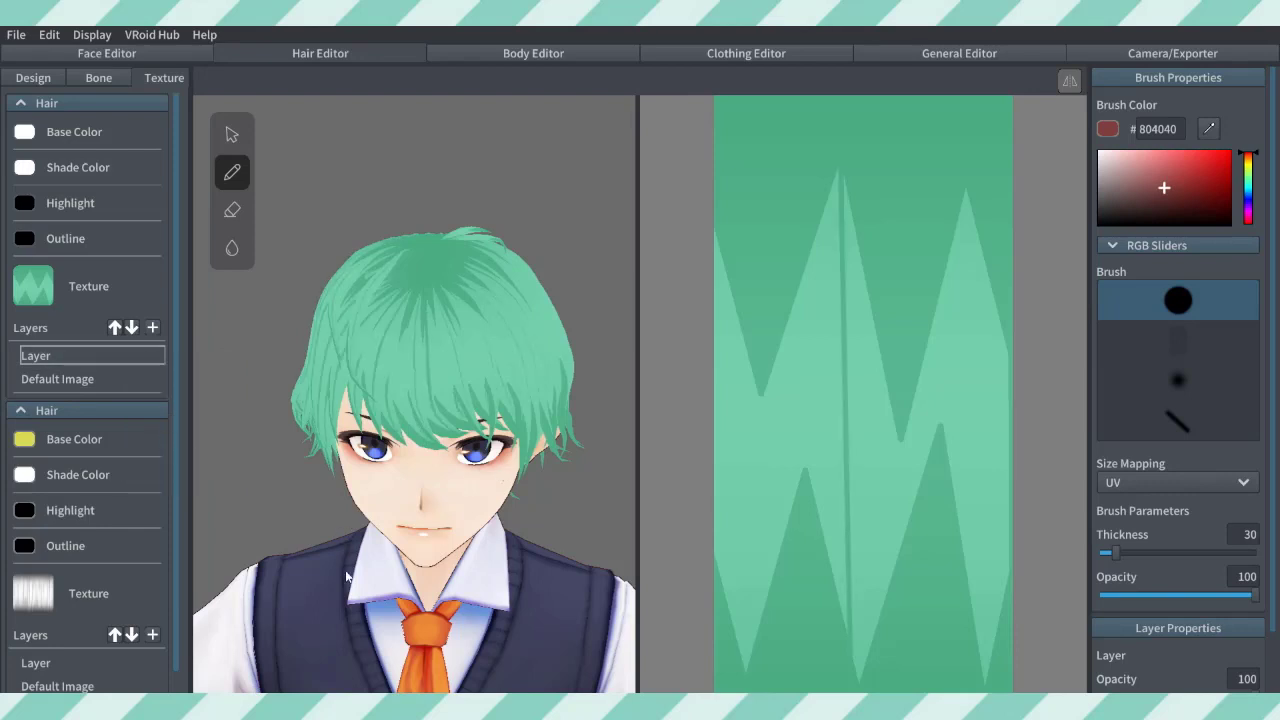
left_click_drag(361, 527, 626, 480)
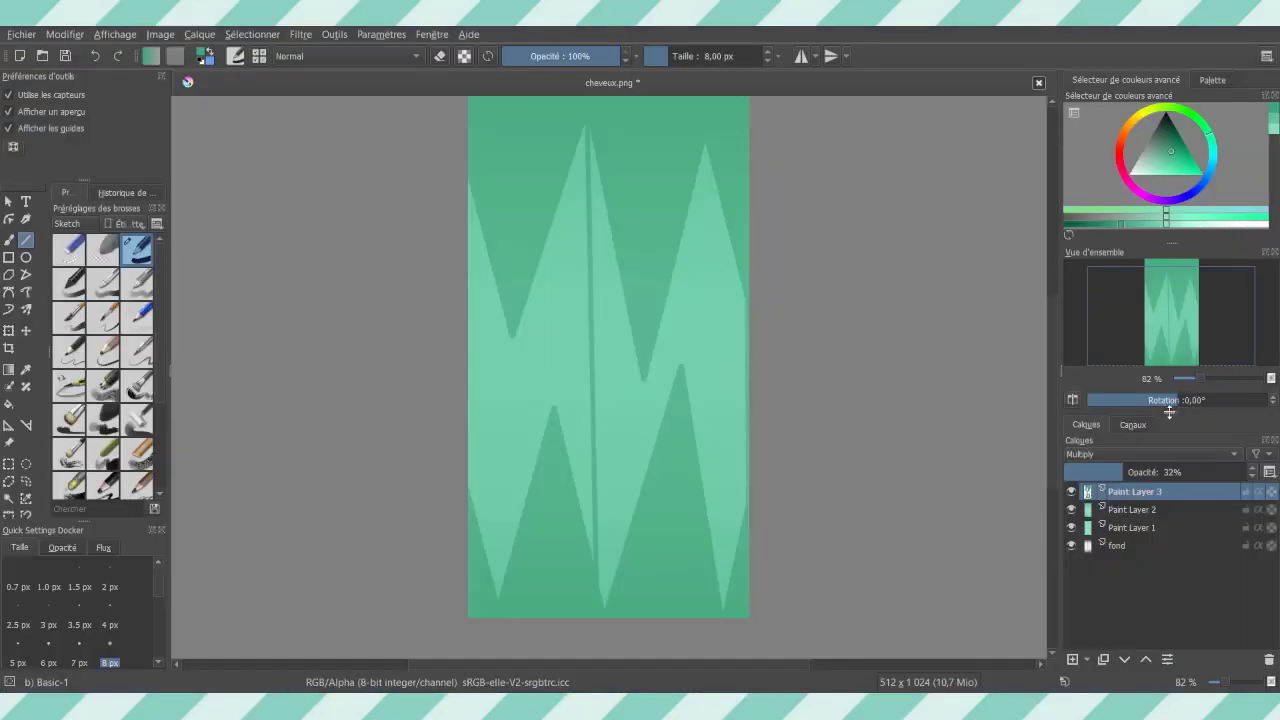
left_click_drag(1106, 467, 1090, 477)
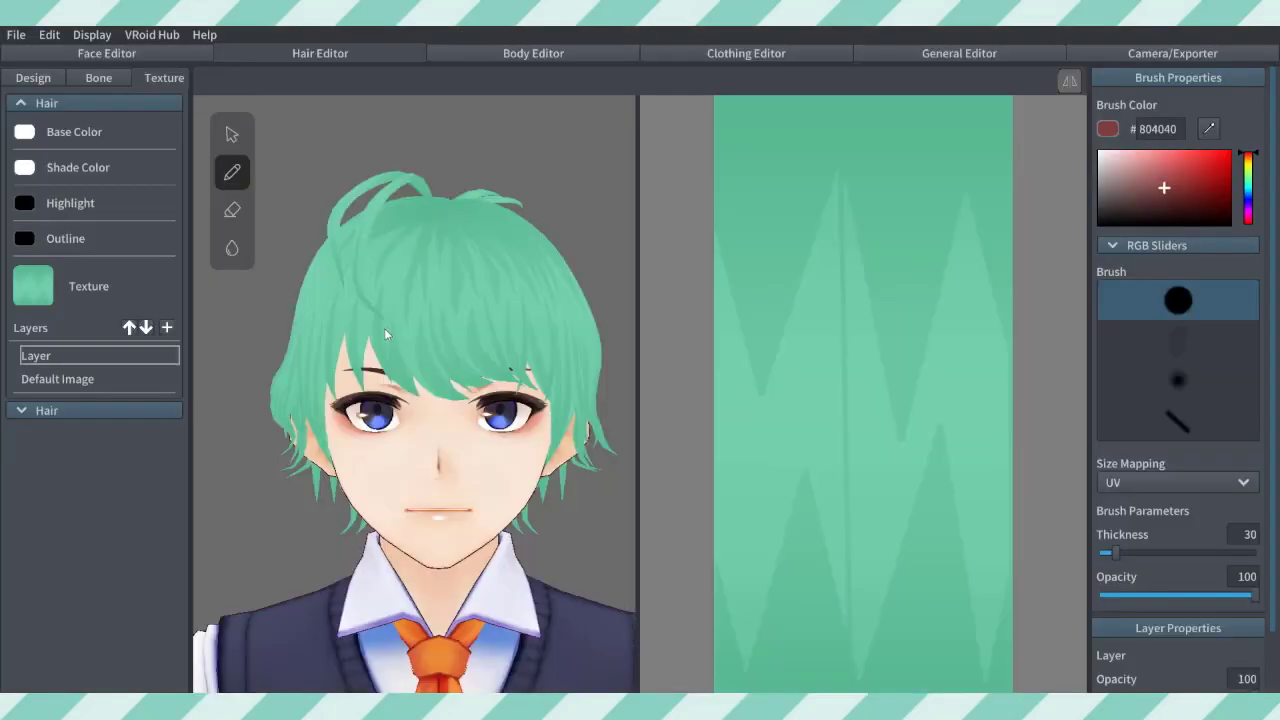
Step: In VRoid Studio, sample the hair's green for the hair outline colour and darken it to #429E78
left_click(25, 239)
left_click(158, 251)
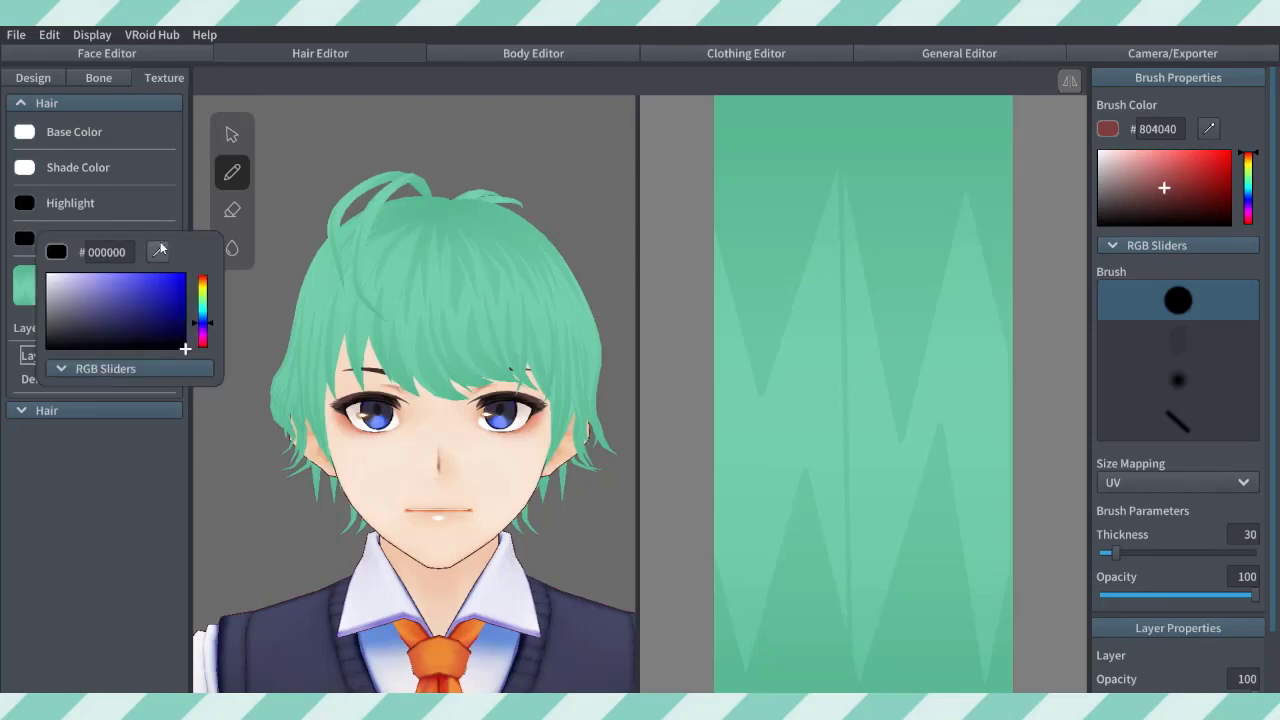
left_click(420, 205)
left_click(129, 315)
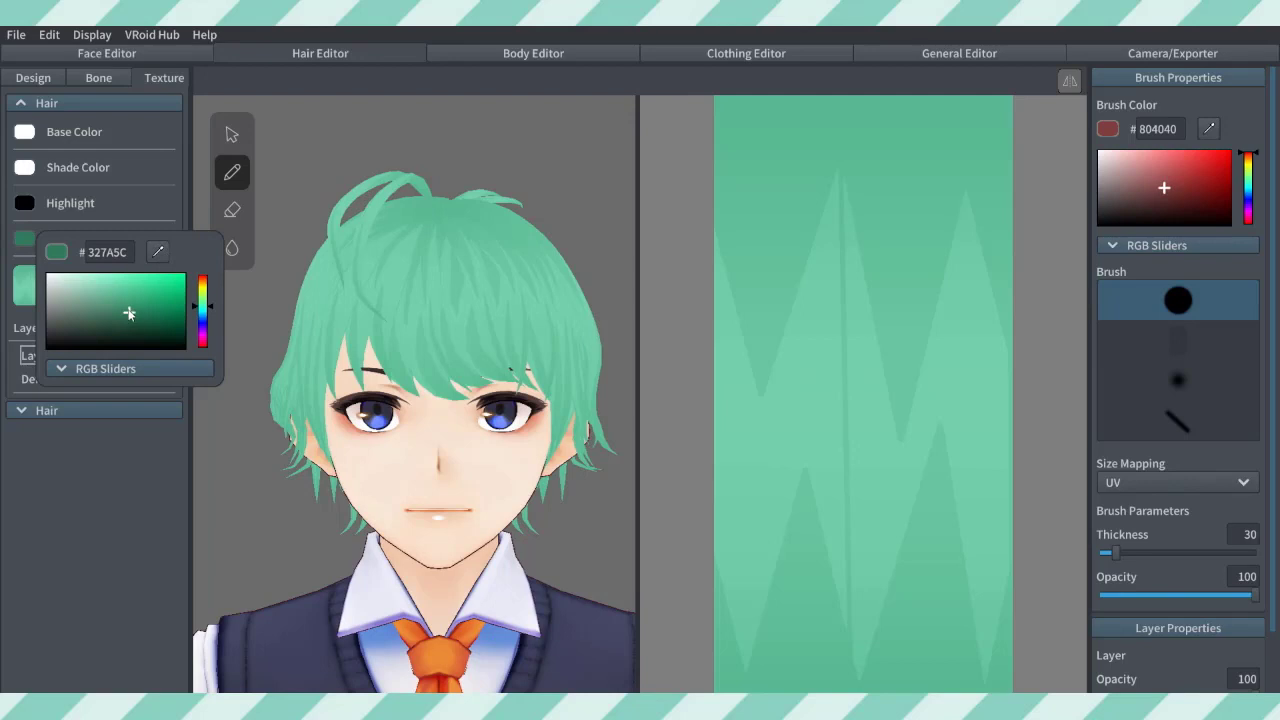
left_click_drag(129, 313, 129, 307)
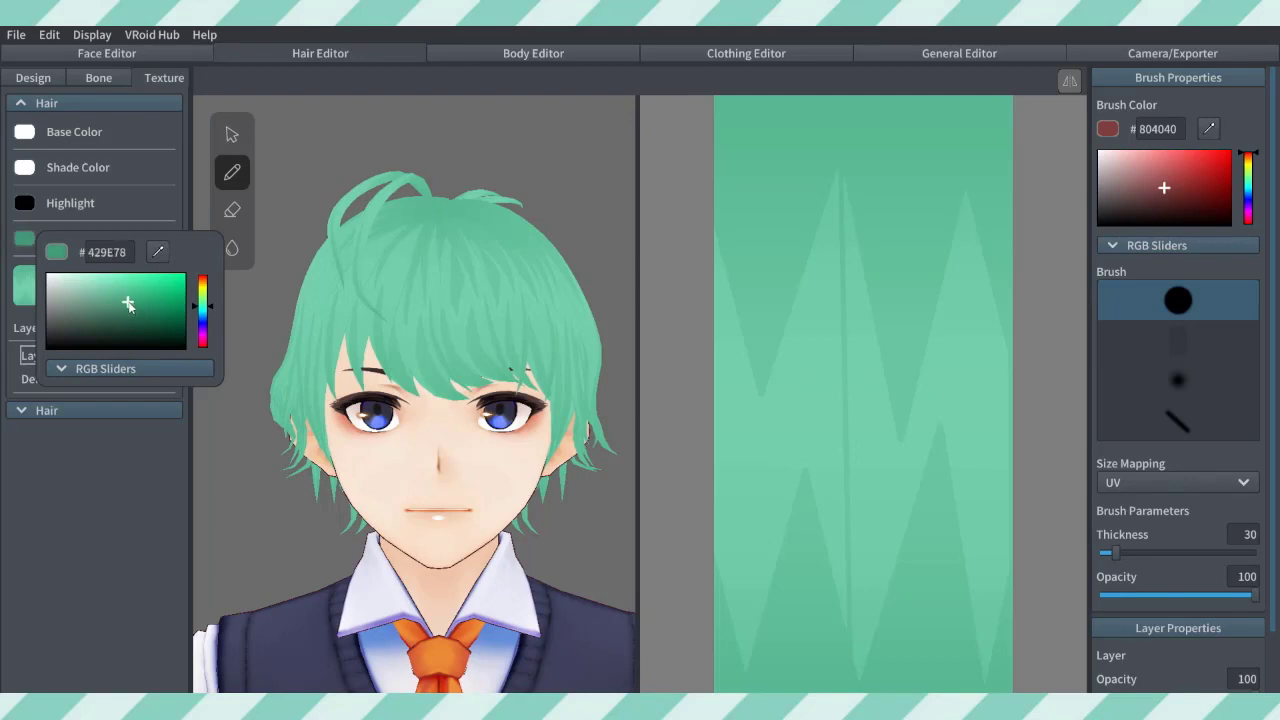
Step: Set the hair outline width to 0.06 in the General Editor
left_click(976, 53)
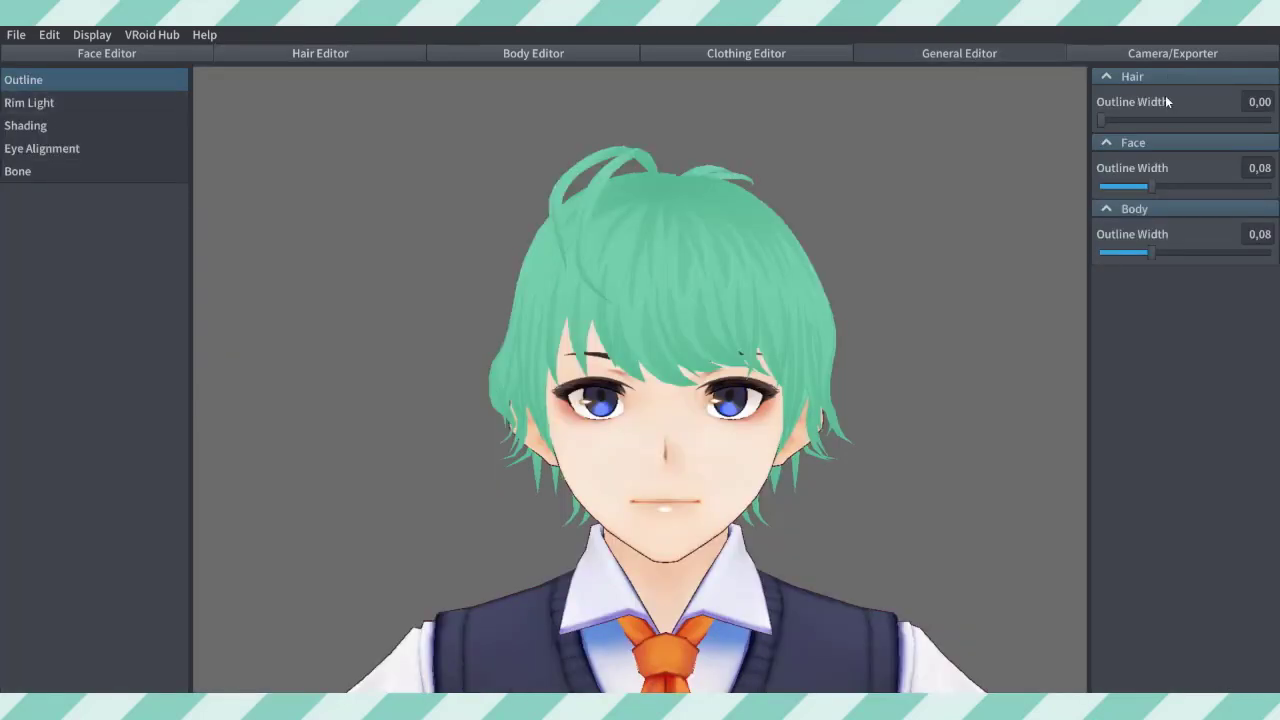
left_click_drag(1102, 119, 1141, 120)
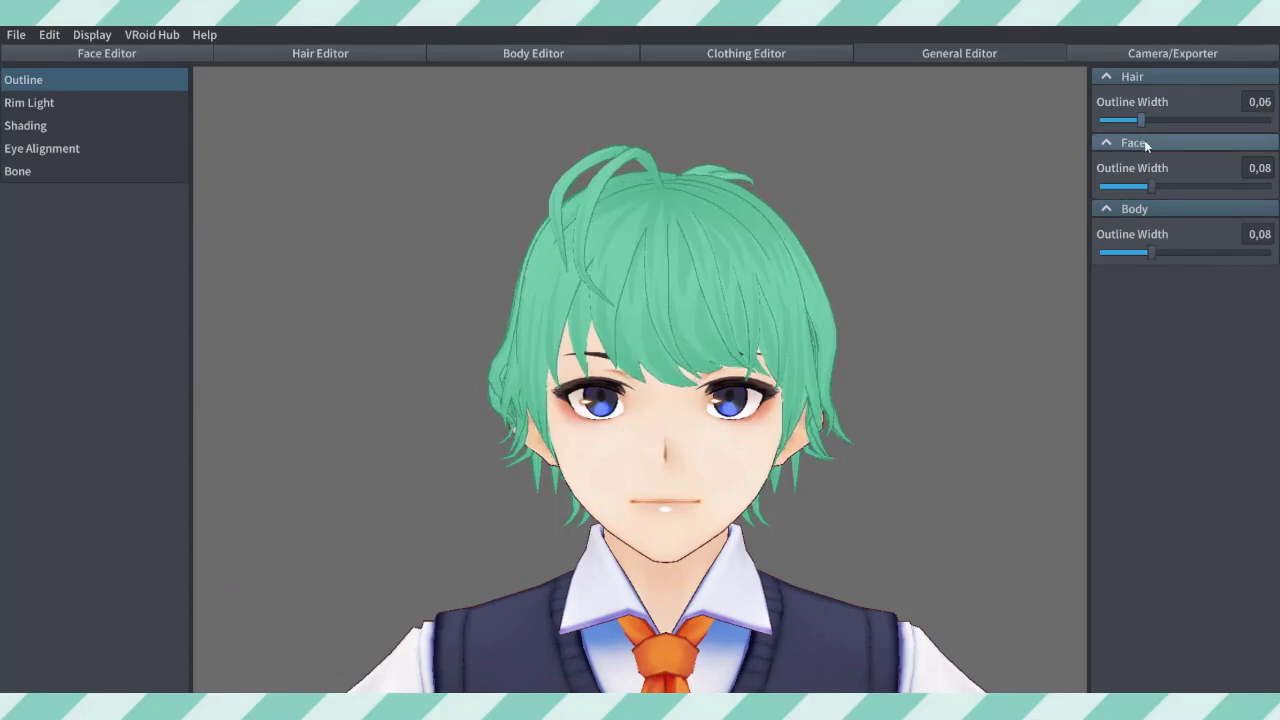
left_click_drag(880, 450, 830, 520)
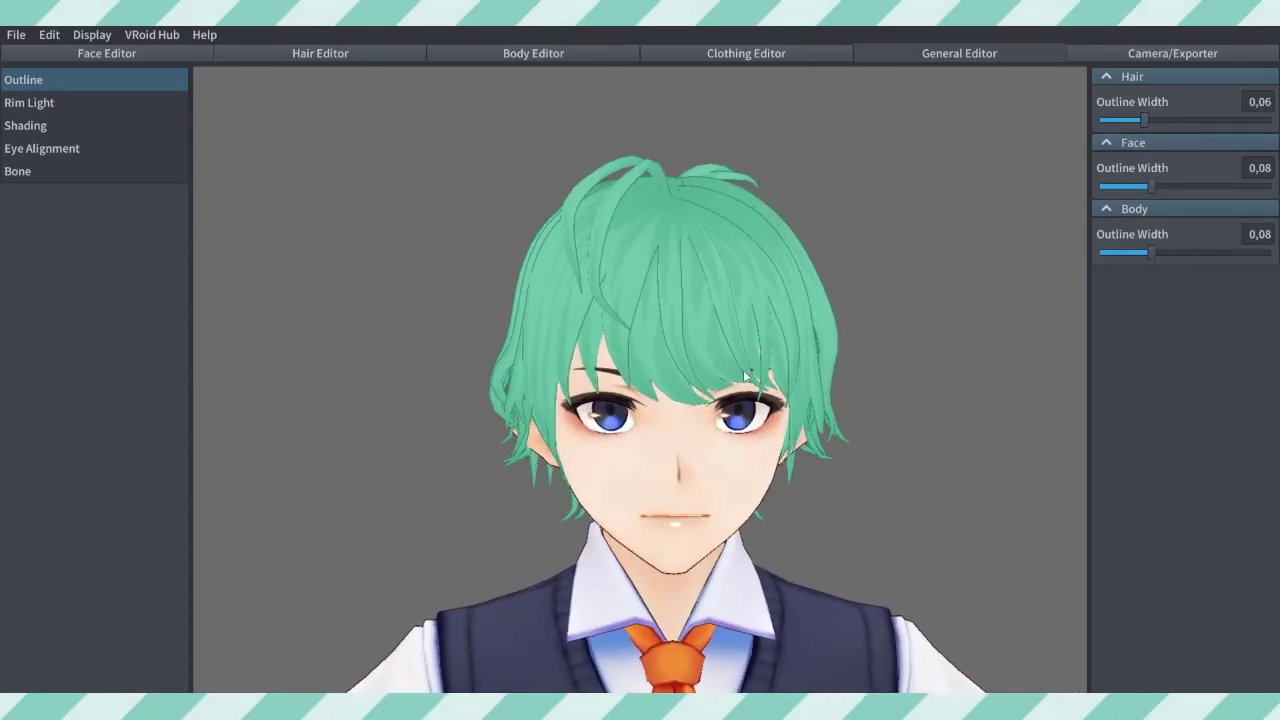
Step: Sample the hair's green for the outline colour in the Hair Editor and adjust it to #4DB289
left_click(349, 51)
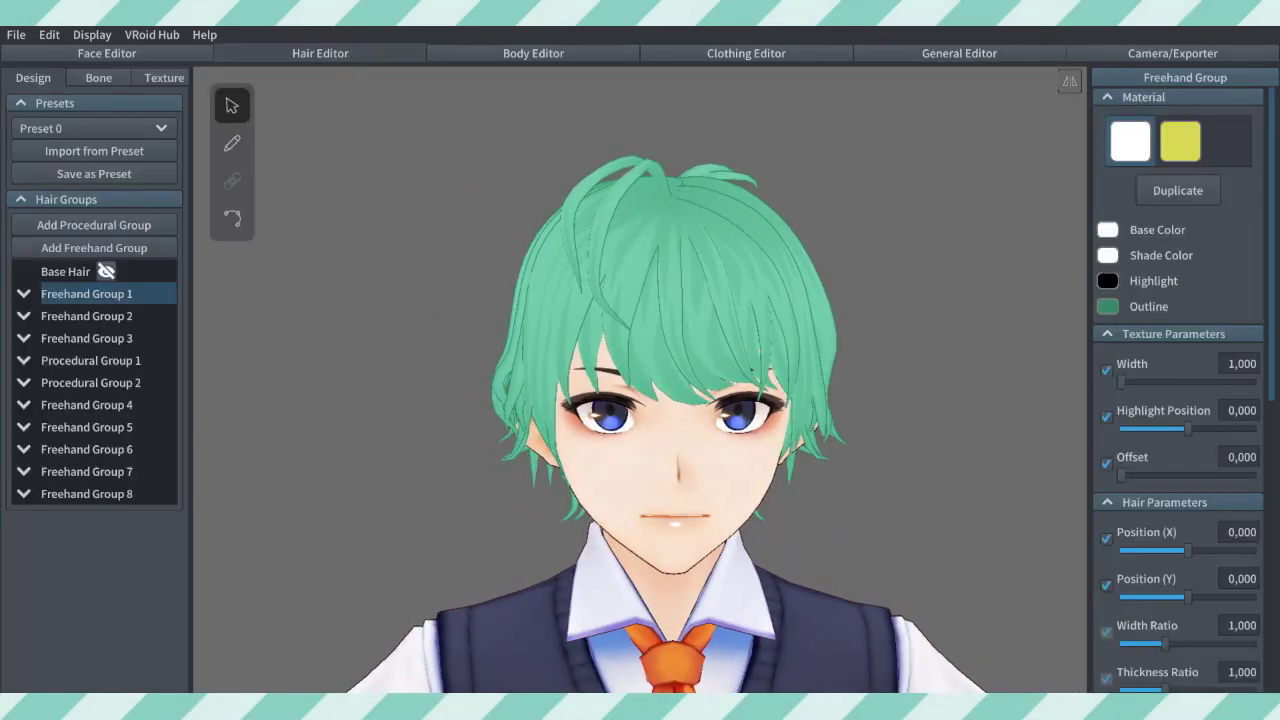
left_click(1115, 310)
left_click(1028, 320)
left_click(709, 266)
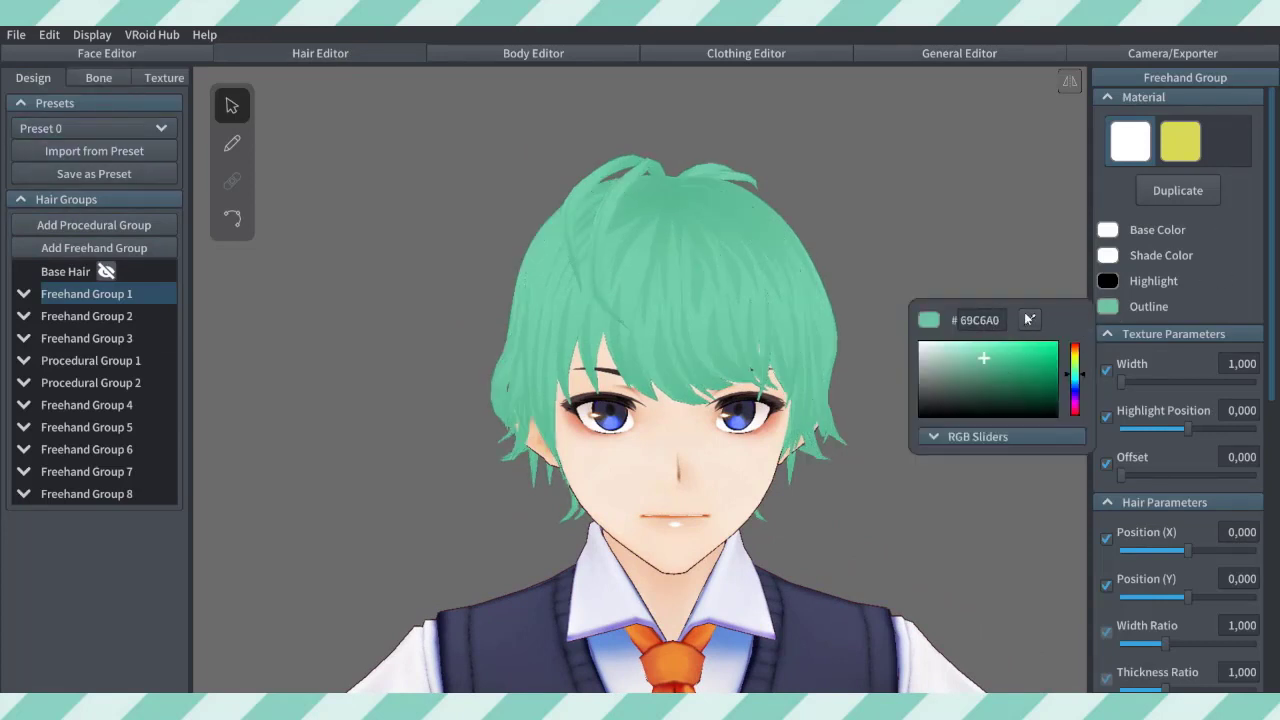
left_click_drag(987, 363, 998, 366)
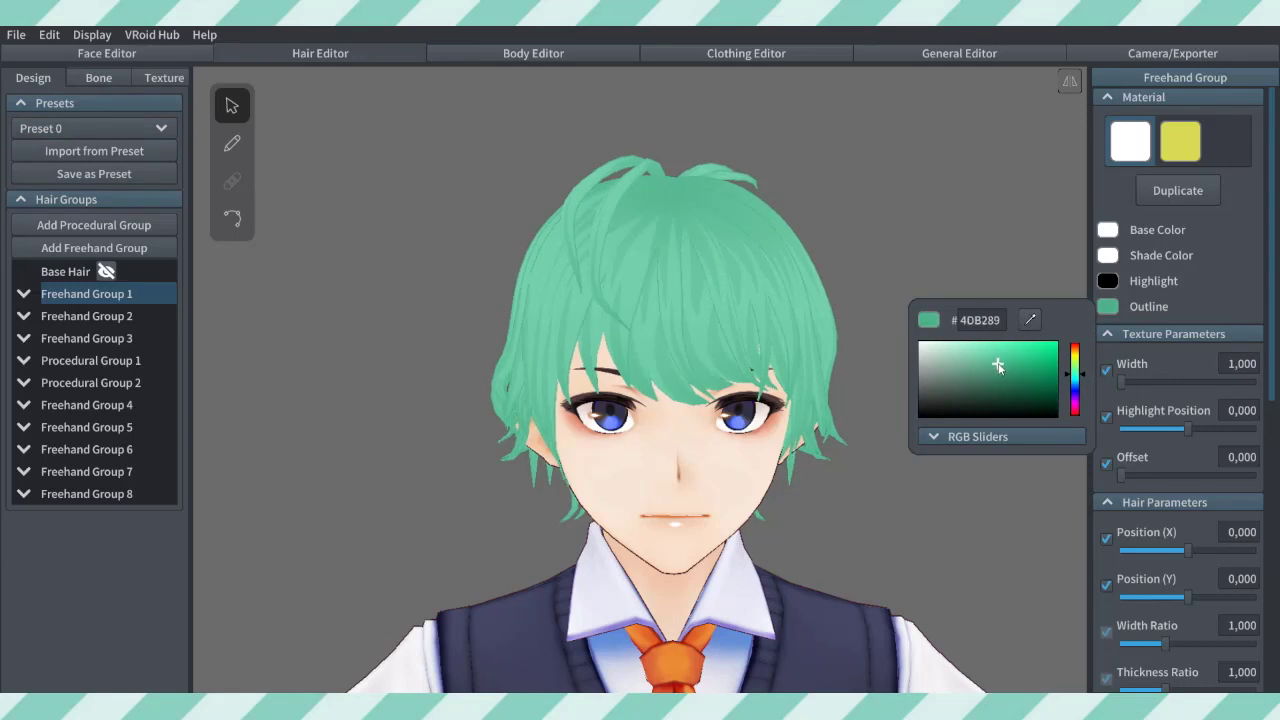
mouse_move(1021, 308)
left_mouse_down()
mouse_move(988, 308)
mouse_move(1011, 304)
left_mouse_up()
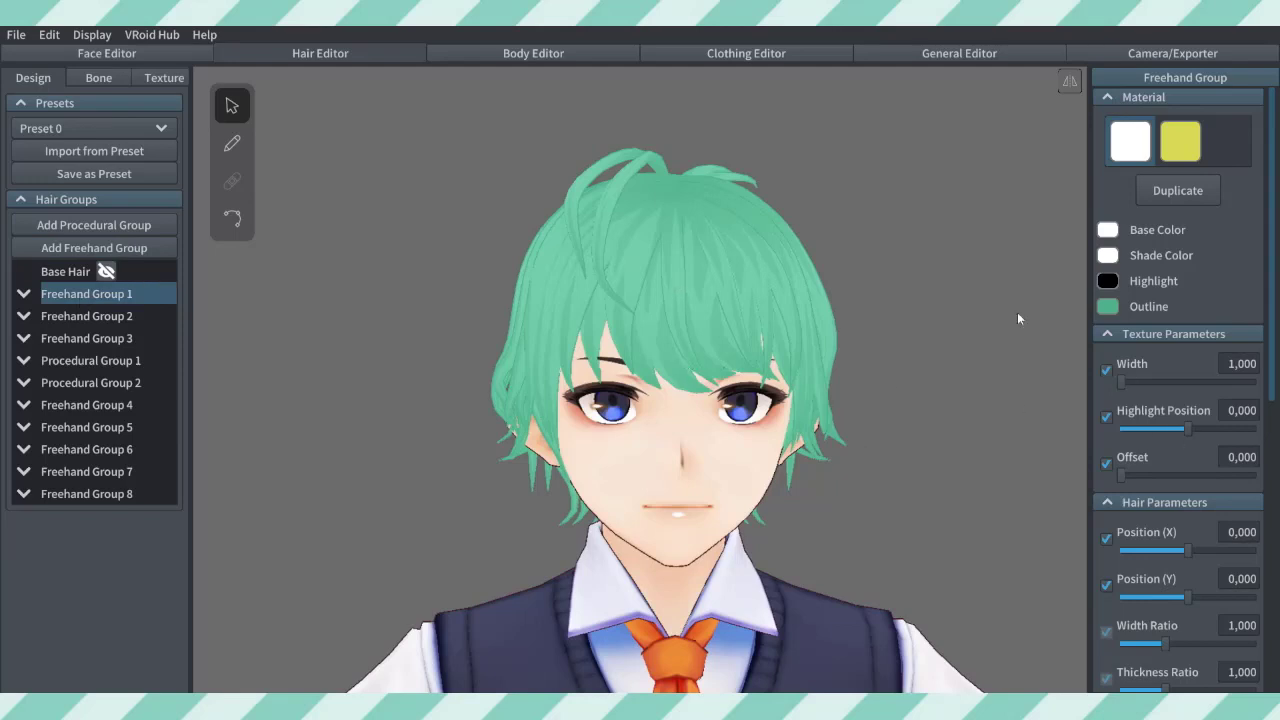
Step: Set Freehand Group 1's texture offset to 0.208 and raise the texture offsets of Freehand Group 2 and other front hair
left_click_drag(1123, 476, 1151, 484)
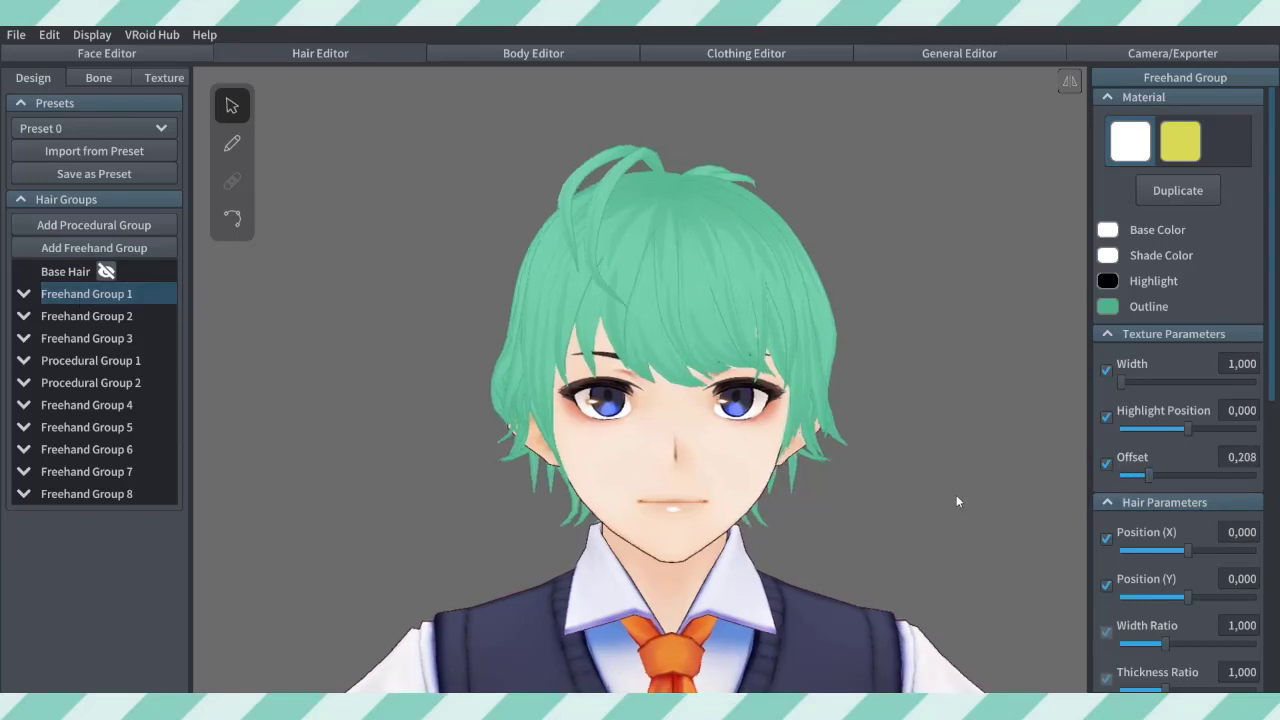
left_click(86, 316)
left_click_drag(820, 460, 965, 466)
left_click_drag(1122, 476, 1173, 480)
left_click_drag(645, 375, 730, 380)
left_click_drag(1168, 476, 1250, 478)
left_click(88, 361)
left_click_drag(1168, 476, 1245, 480)
left_click(88, 450)
left_click(881, 544)
Step: Raise the texture offset of individual Procedural Group 2 strands at the back of the head
left_click_drag(881, 544, 720, 480)
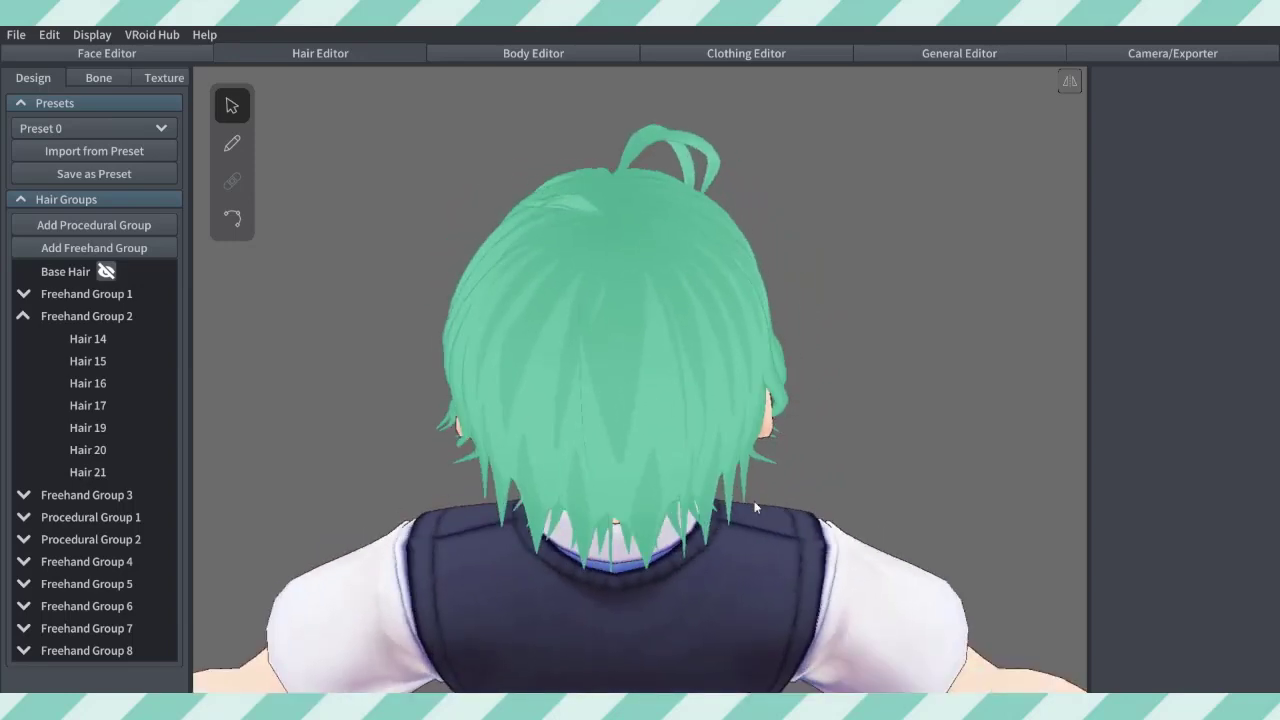
left_click(630, 403)
left_click_drag(1131, 466, 1164, 524)
left_click(573, 336)
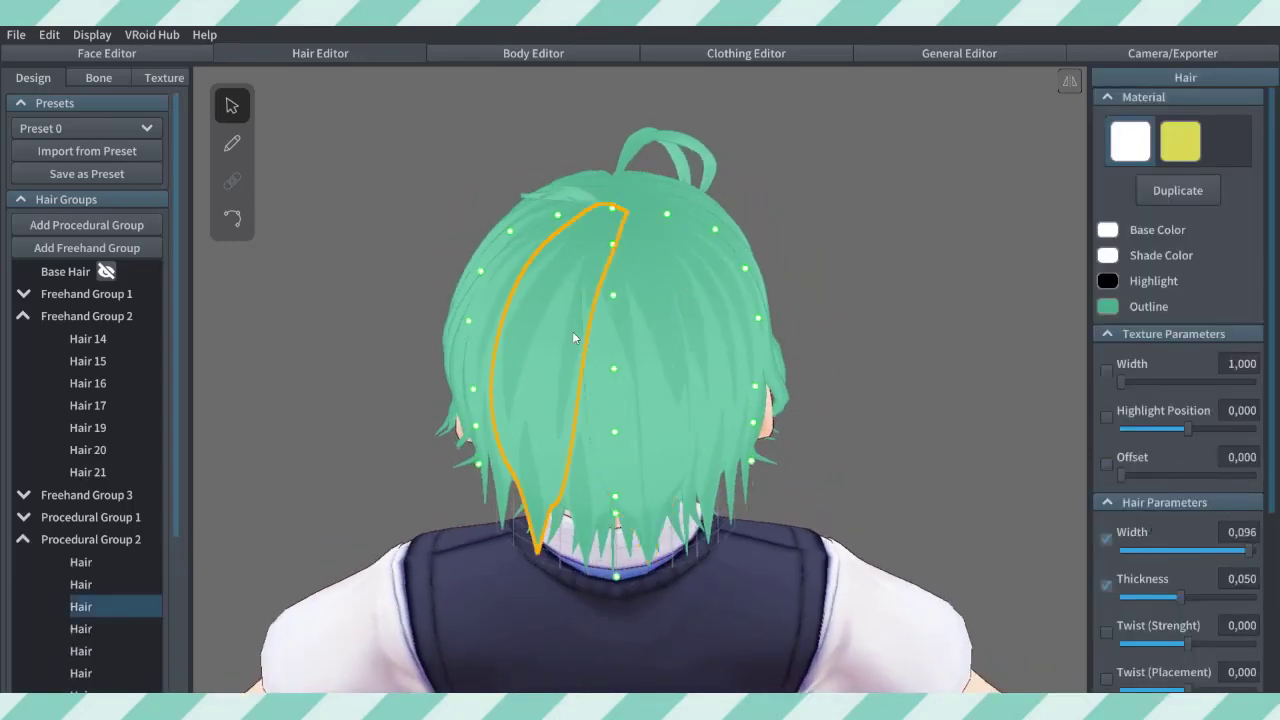
left_click_drag(1148, 480, 1262, 514)
left_click(615, 480)
Step: Shift the texture offsets of more strands at the back of the head, setting the narrow central one to 0.293
left_click(1036, 410)
left_click_drag(1031, 412, 977, 412)
left_click(690, 400)
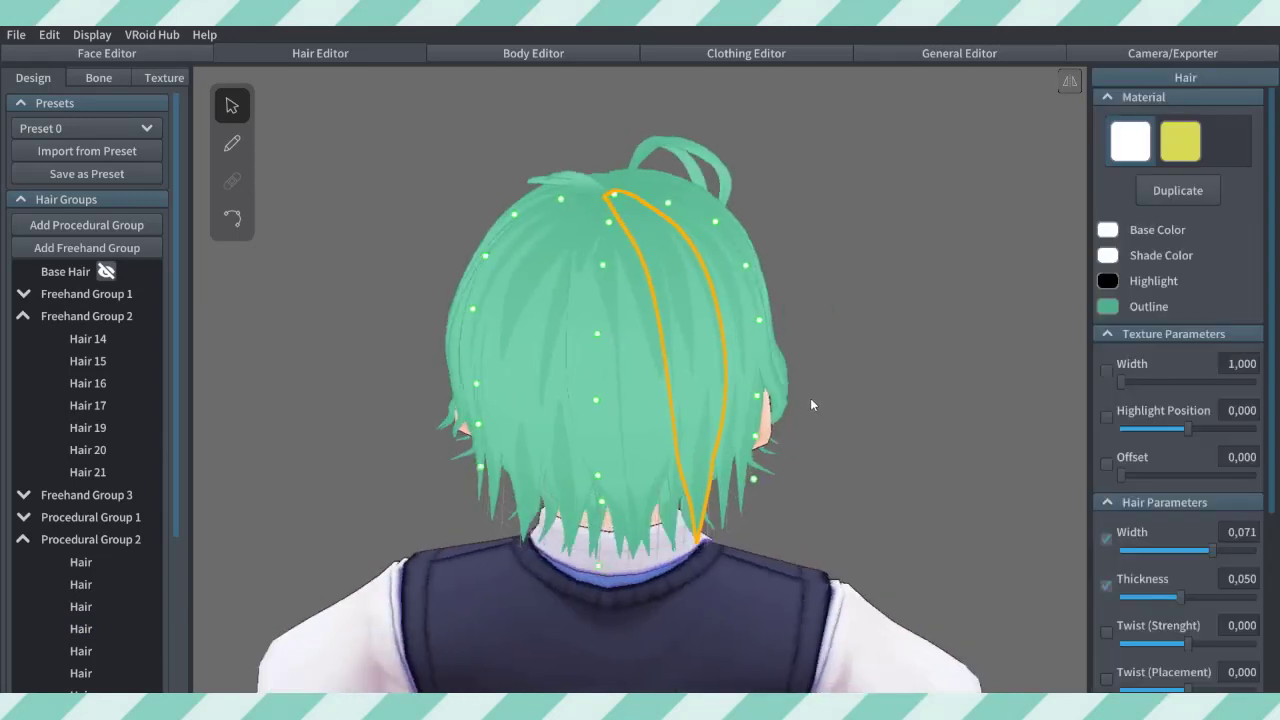
left_click_drag(1121, 476, 1161, 511)
left_click(662, 493)
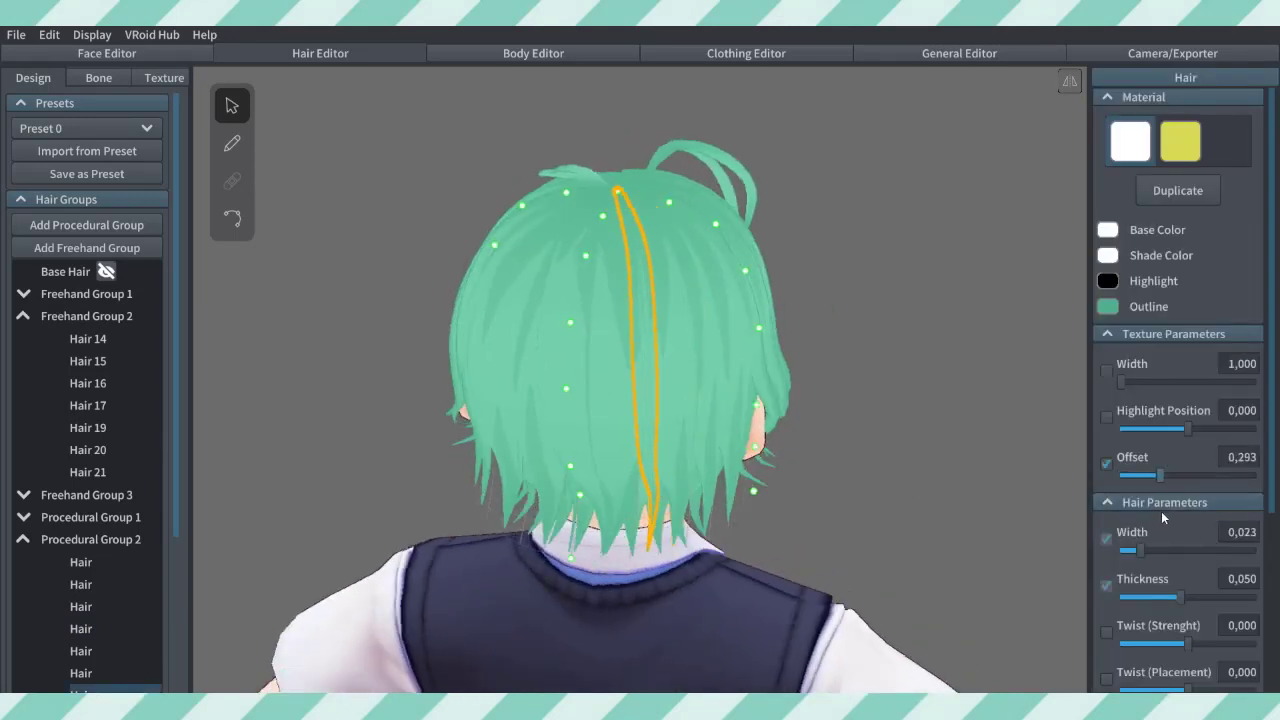
Step: Set the texture offset of the narrow strand in front of the ear to 0.972 and raise its texture width
left_click_drag(1040, 440, 883, 449)
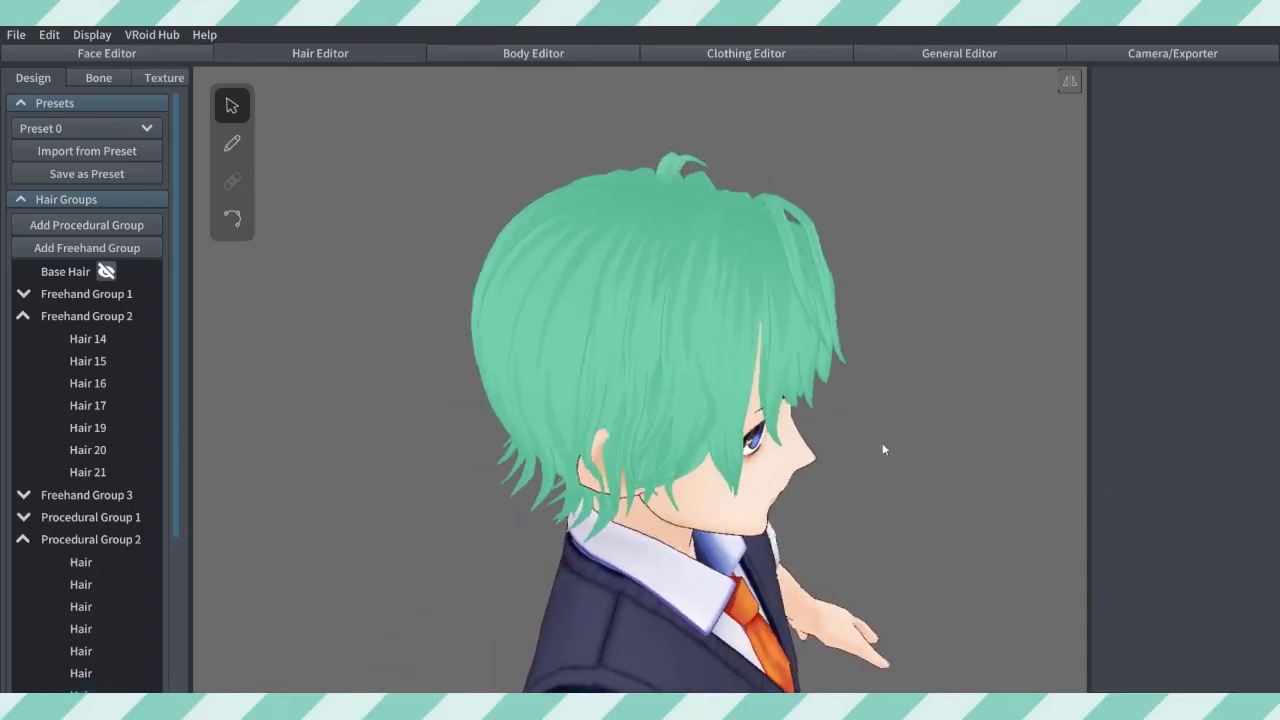
left_click(692, 322)
mouse_move(1121, 476)
left_mouse_down()
mouse_move(1186, 498)
mouse_move(1118, 498)
left_mouse_up()
left_click(669, 384)
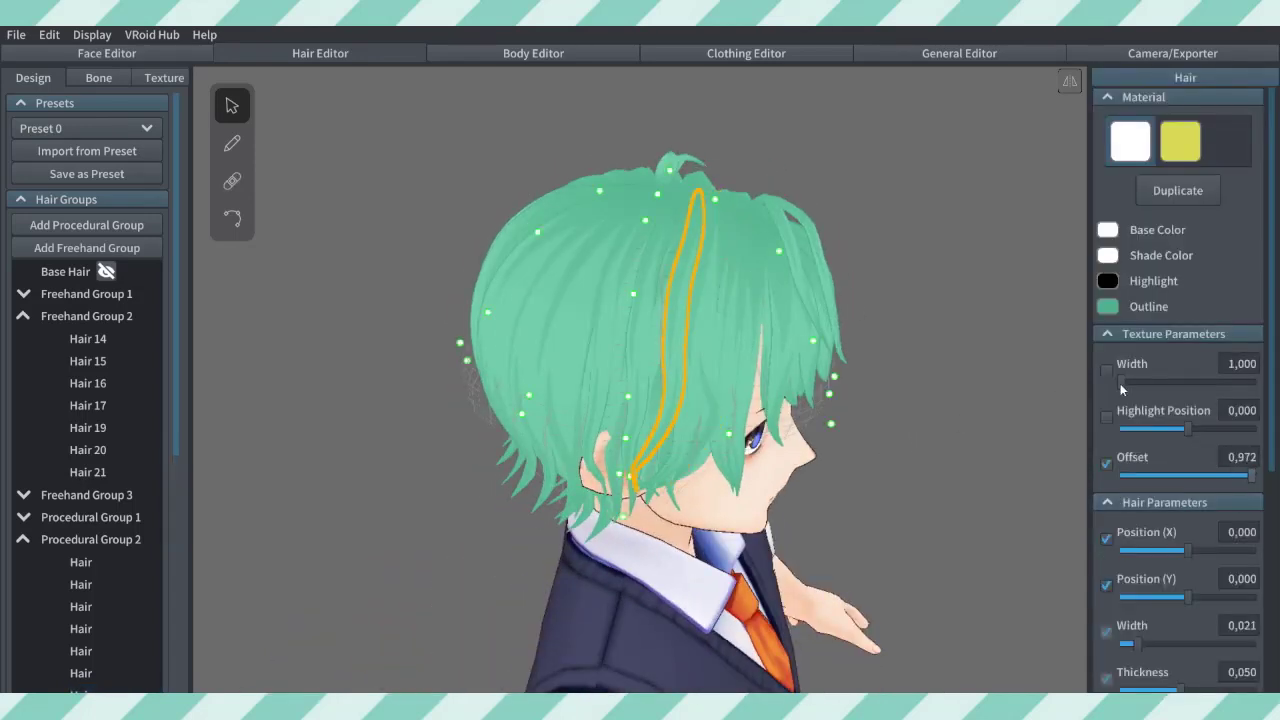
left_click_drag(1120, 383, 1182, 394)
left_click(963, 428)
Step: Raise the texture offset of Hair 19 and a neighbouring strand at the front of the head
left_click(638, 383)
left_click_drag(1040, 455, 928, 463)
left_click(640, 222)
left_click_drag(1120, 475, 1187, 486)
left_click(1035, 480)
left_click_drag(1035, 480, 1005, 493)
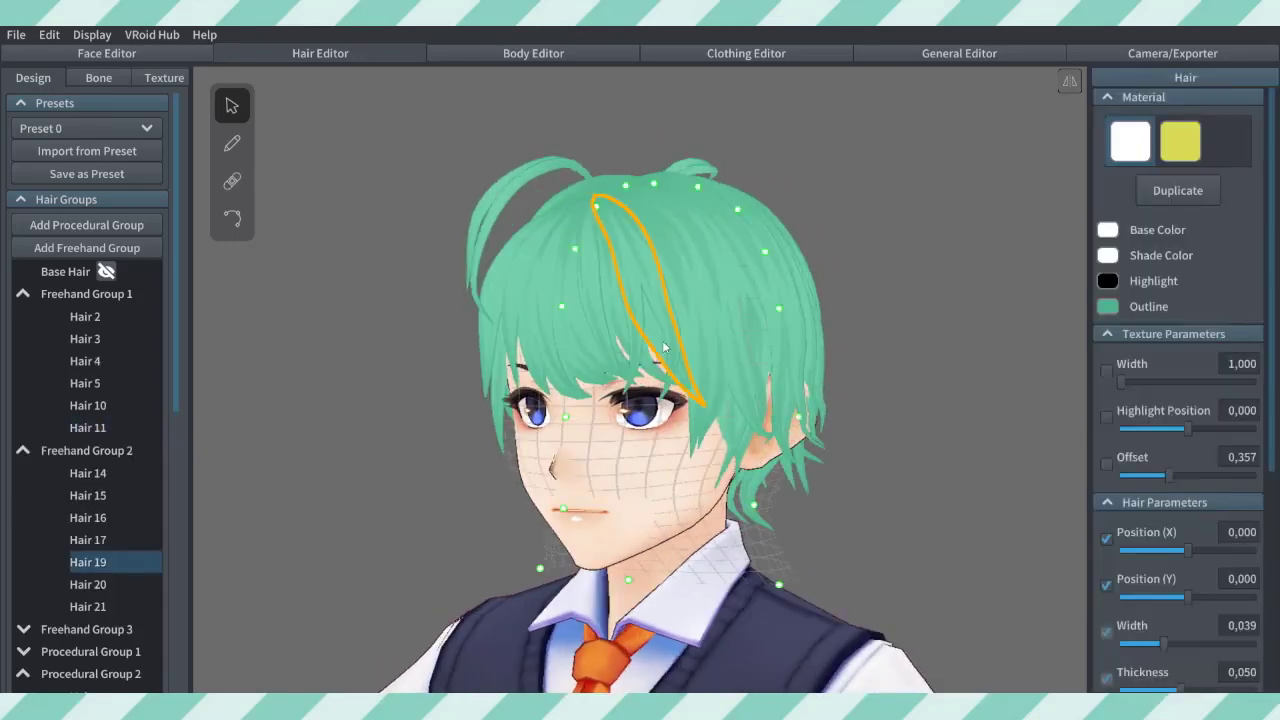
left_click_drag(1170, 480, 1246, 481)
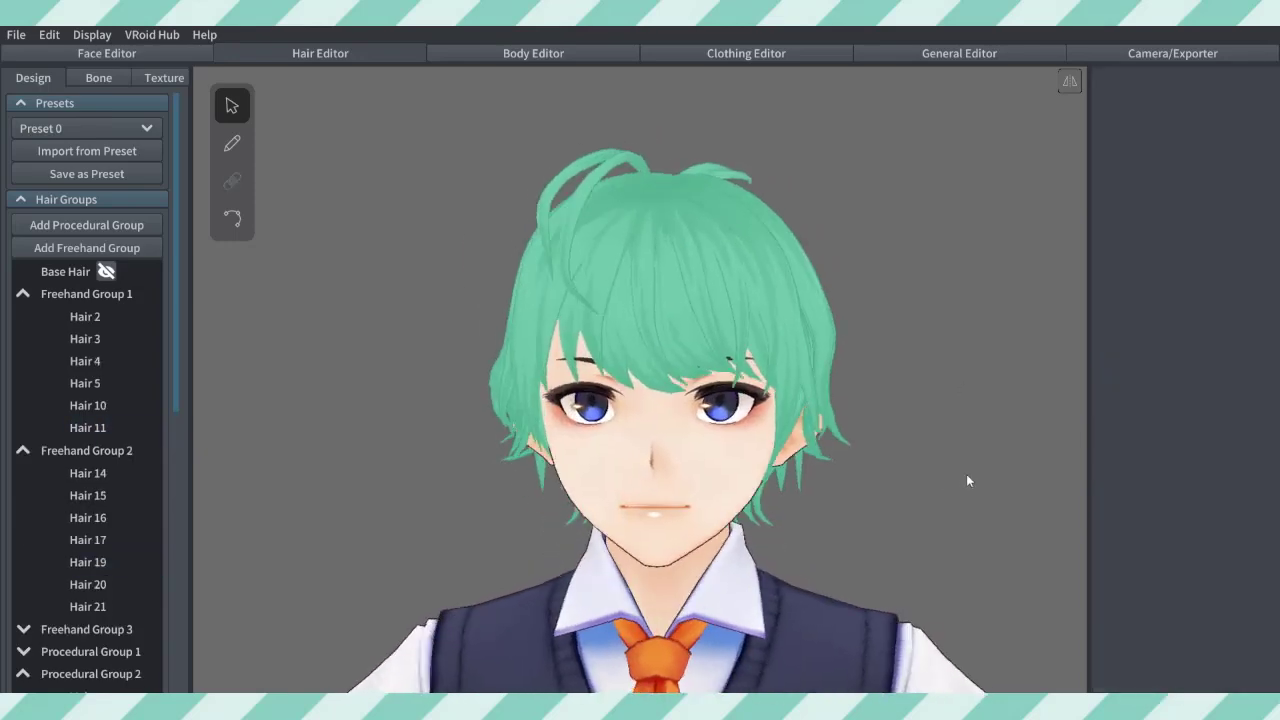
mouse_move(967, 481)
left_mouse_down()
mouse_move(920, 491)
mouse_move(976, 485)
left_mouse_up()
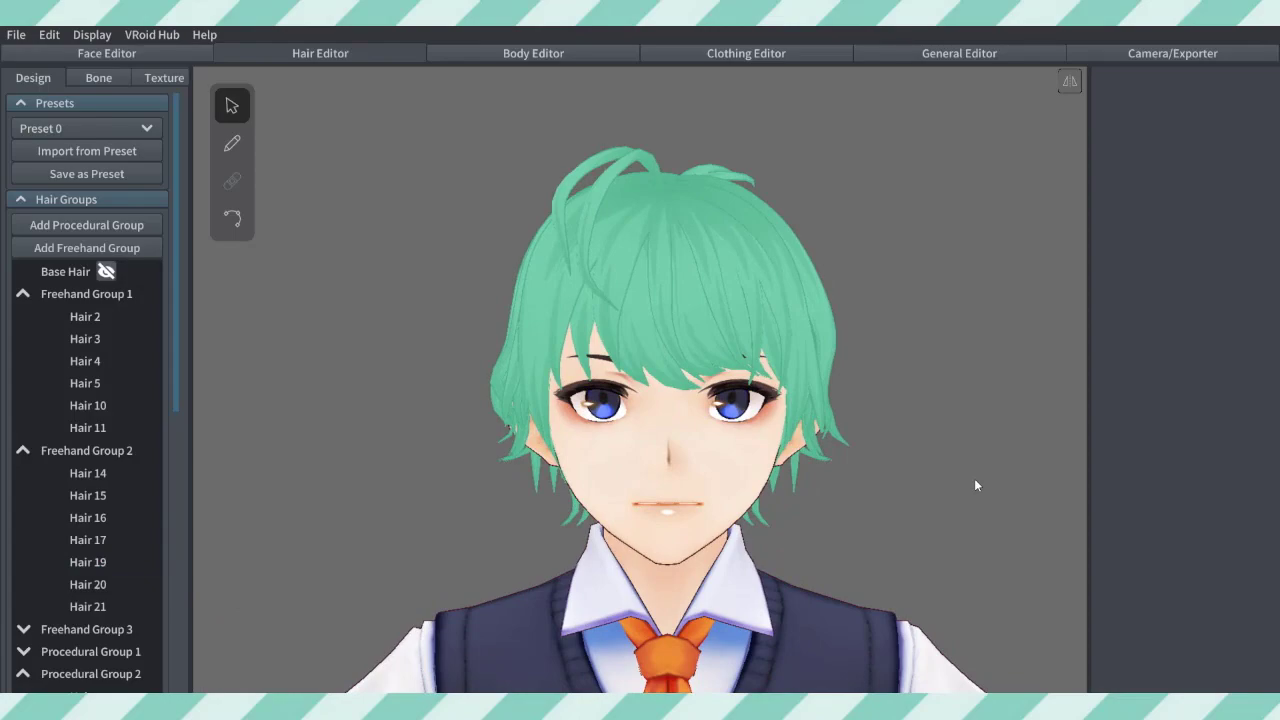